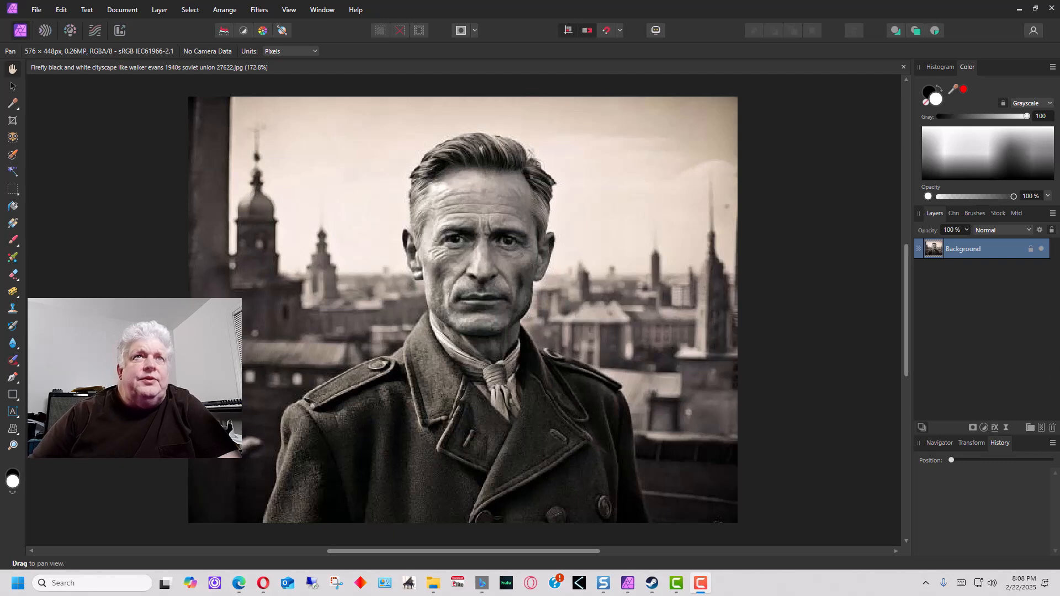
Duplicate the Background layer and rename the copy 'Reference'
left_click(970, 249)
right_click(969, 246)
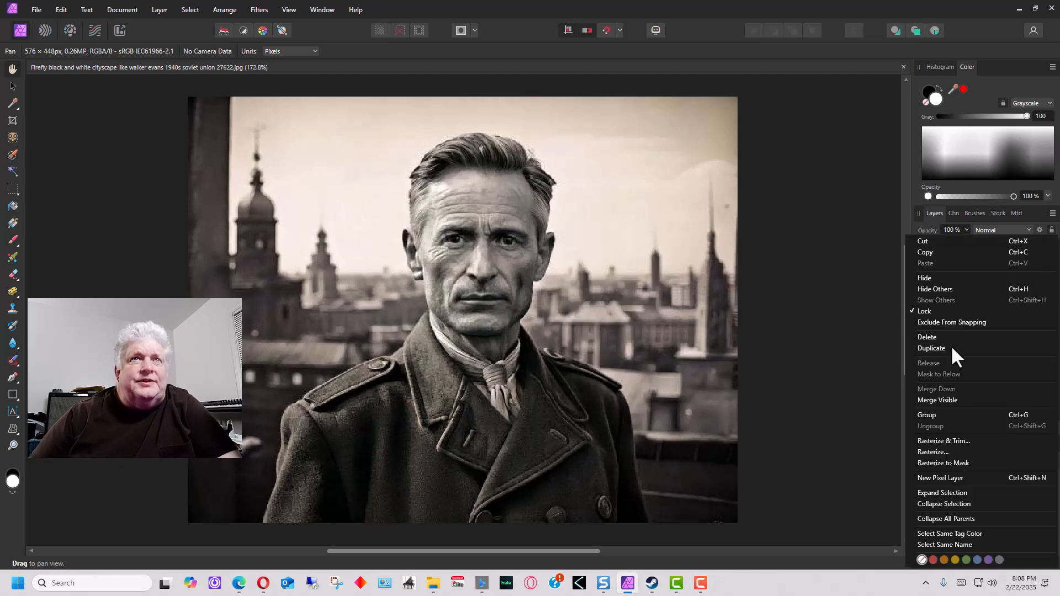
left_click(950, 346)
double_click(978, 249)
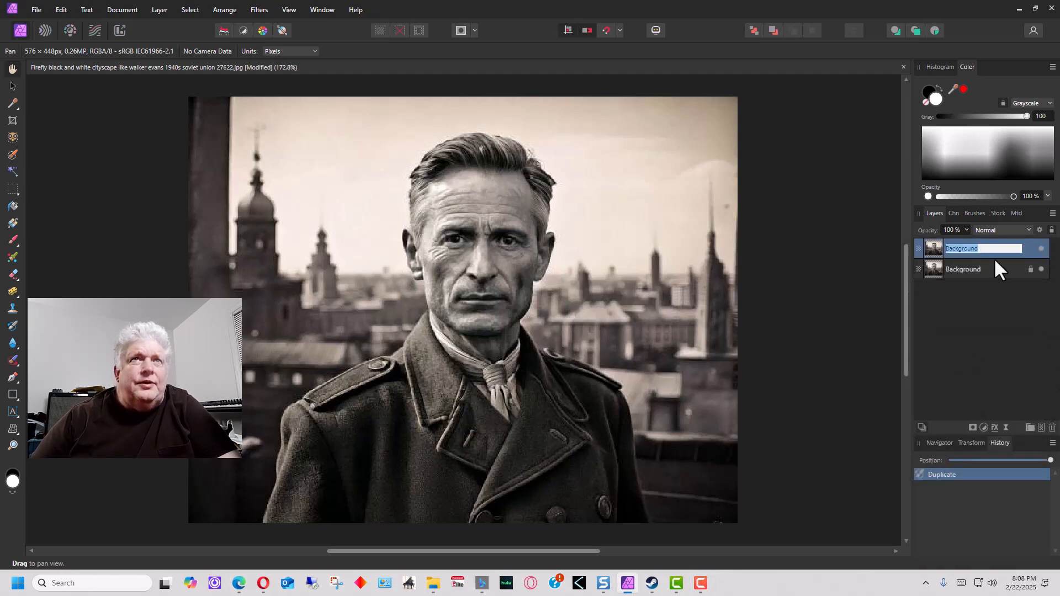
type("C")
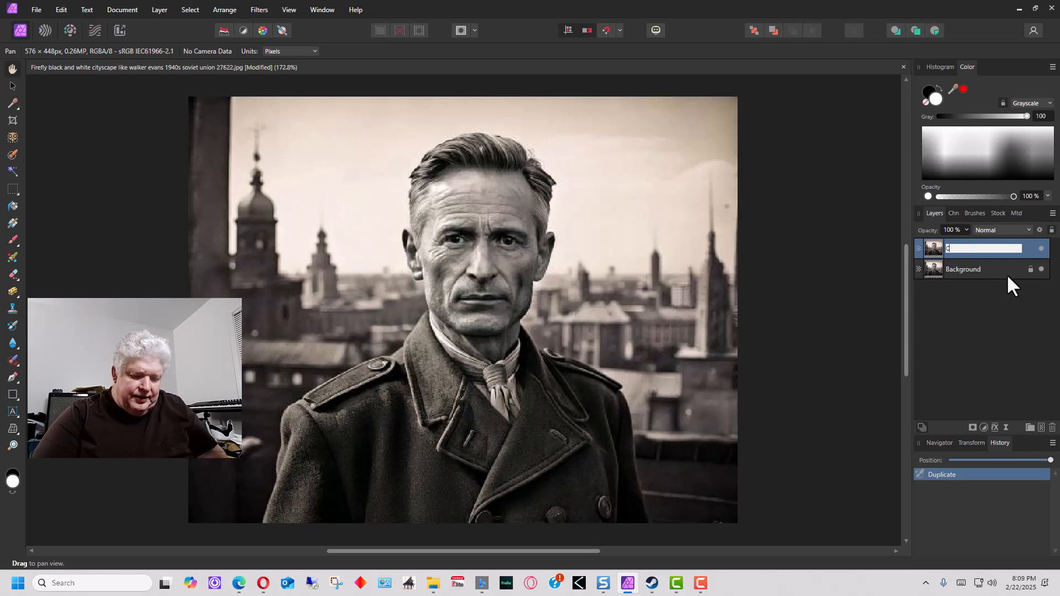
key("BackSpace")
type("Refer")
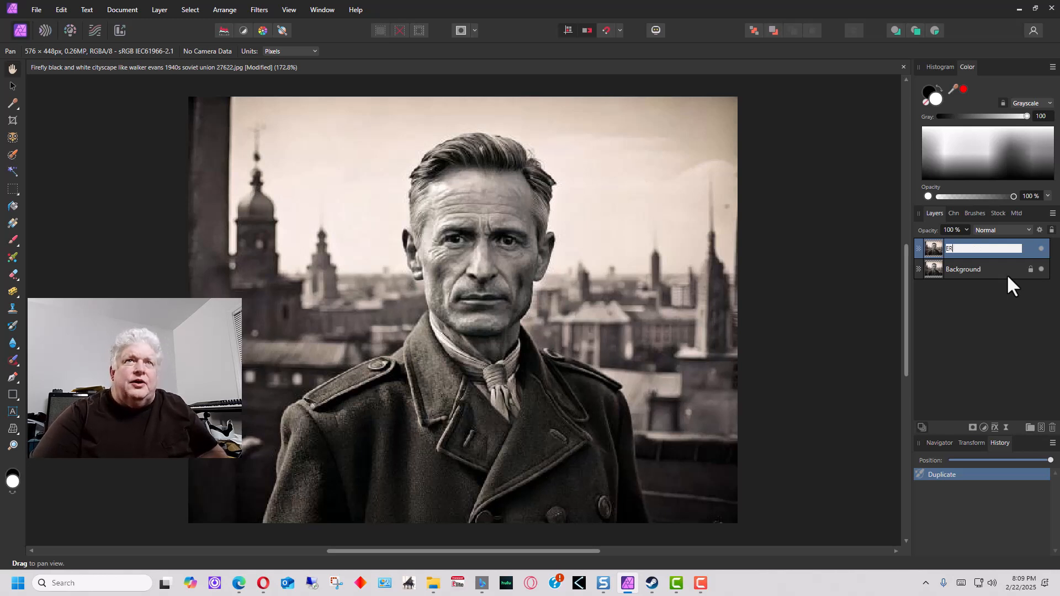
type("ence")
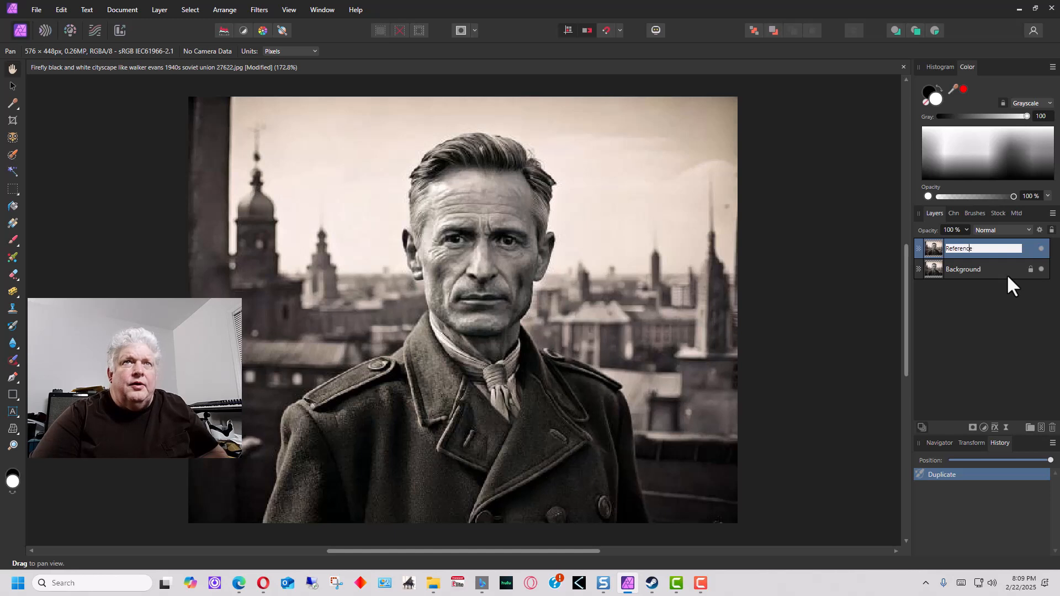
left_click(990, 247)
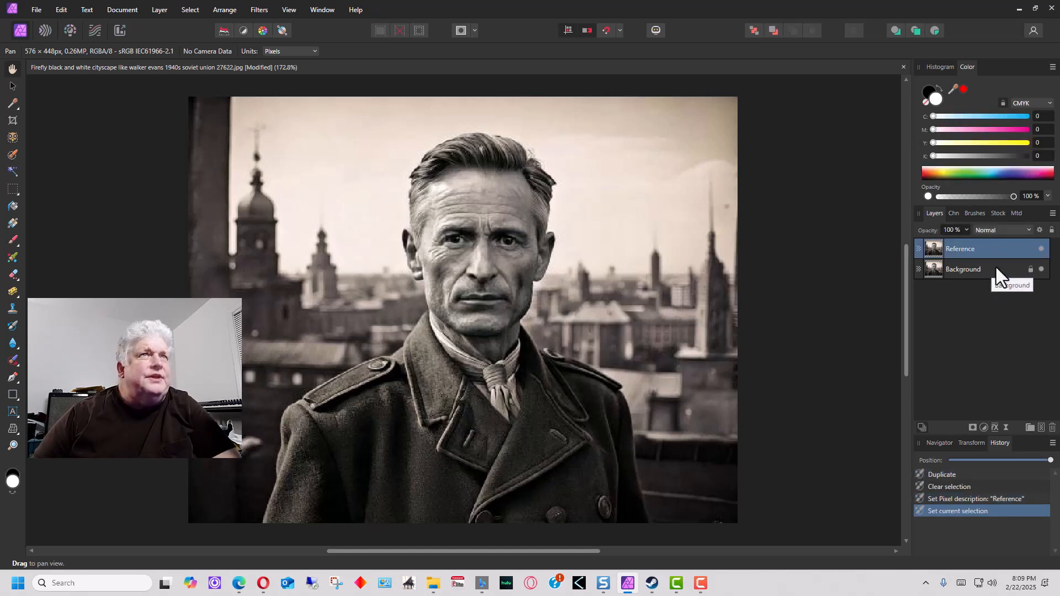
Add a Recolor adjustment to the Reference layer, tinting the portrait red
left_click(159, 10)
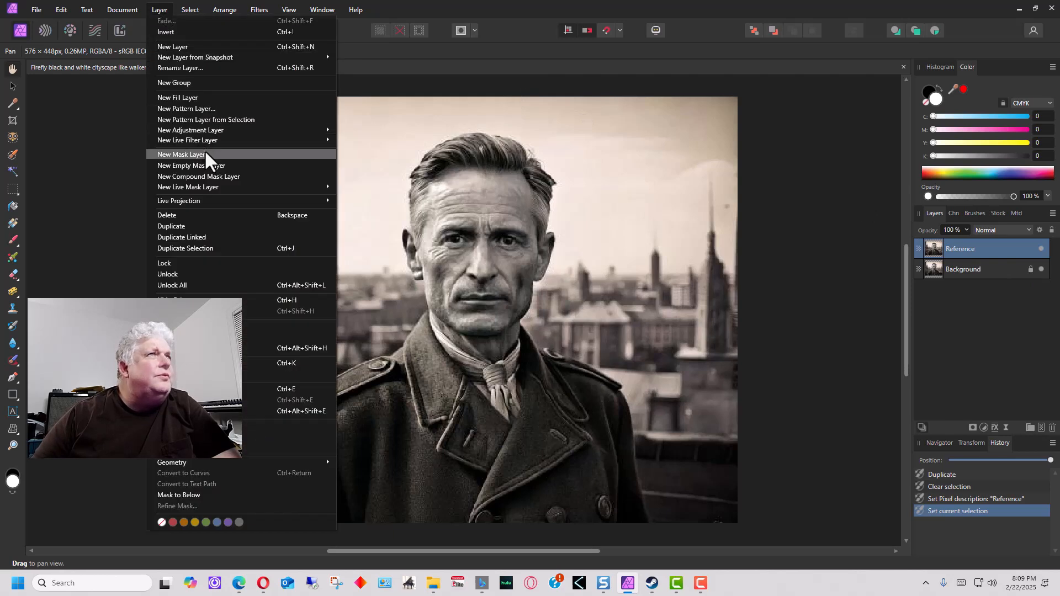
mouse_move(215, 134)
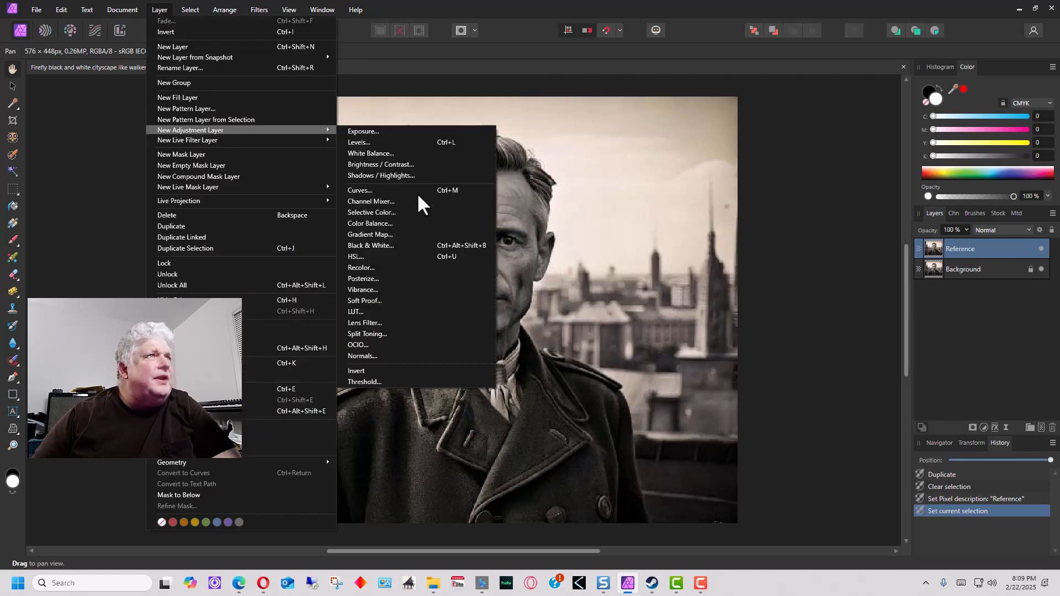
left_click(415, 267)
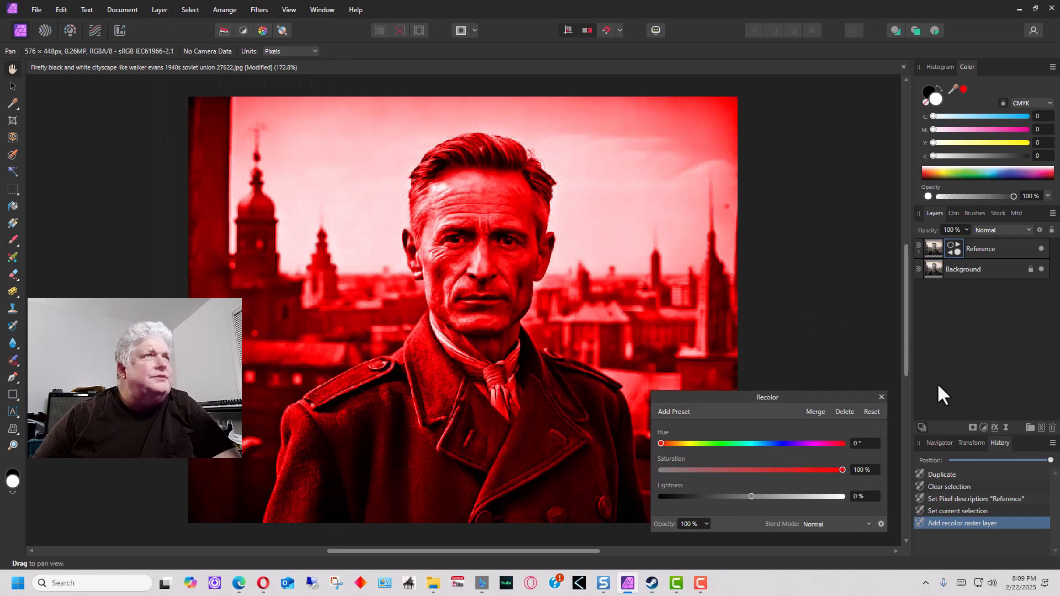
left_click(881, 397)
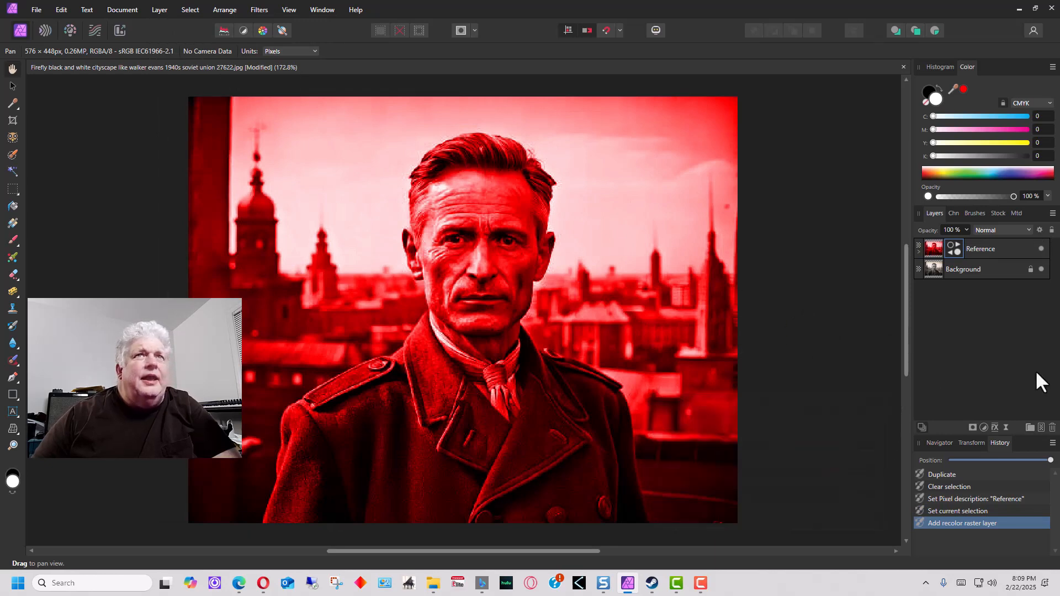
Hide and re-show the red Reference layer to compare, then select Background
left_click(1041, 249)
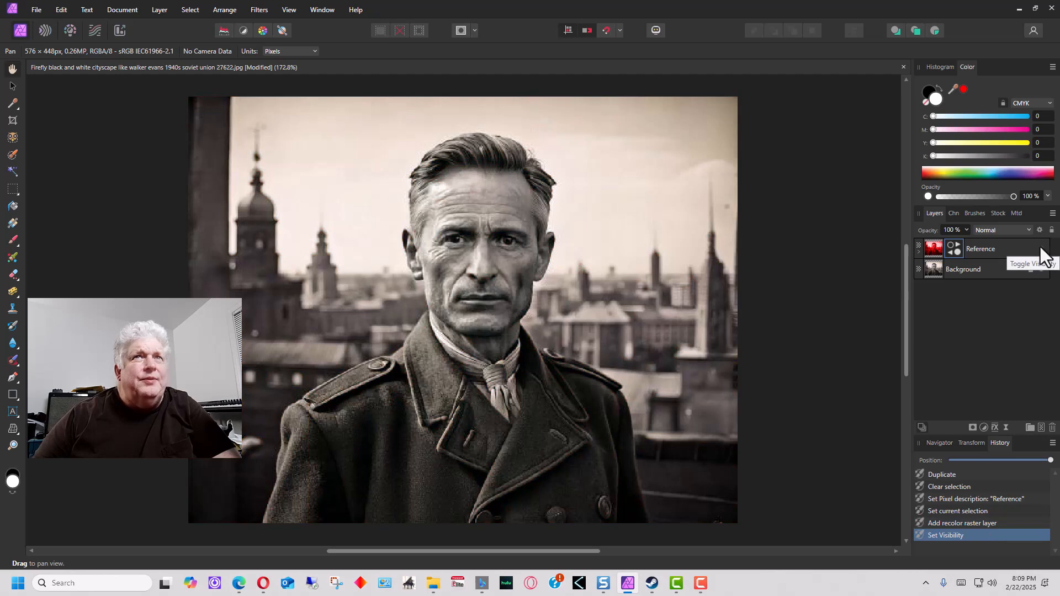
left_click(1040, 248)
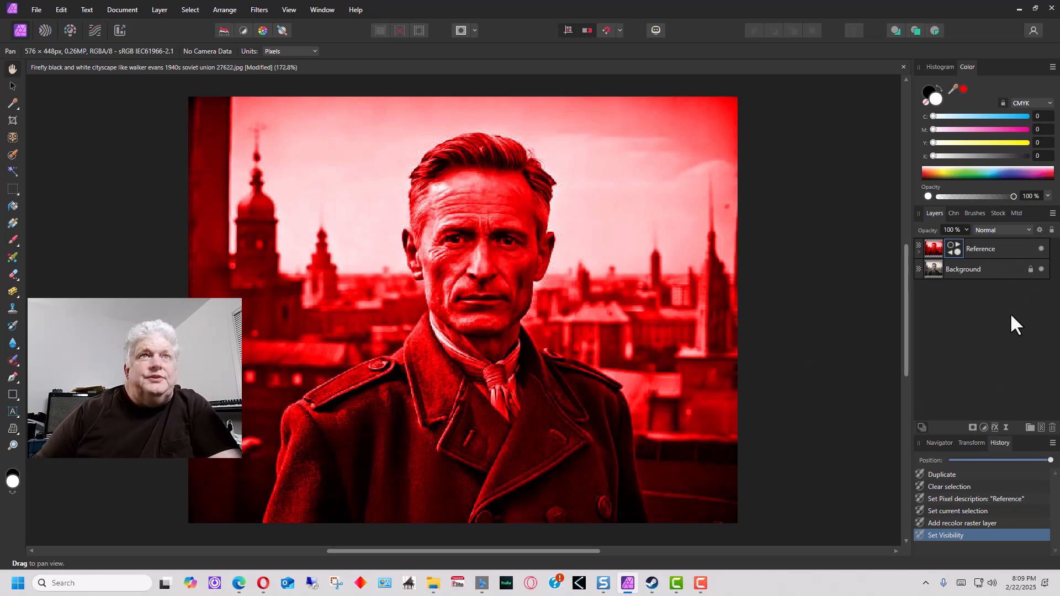
left_click(985, 270)
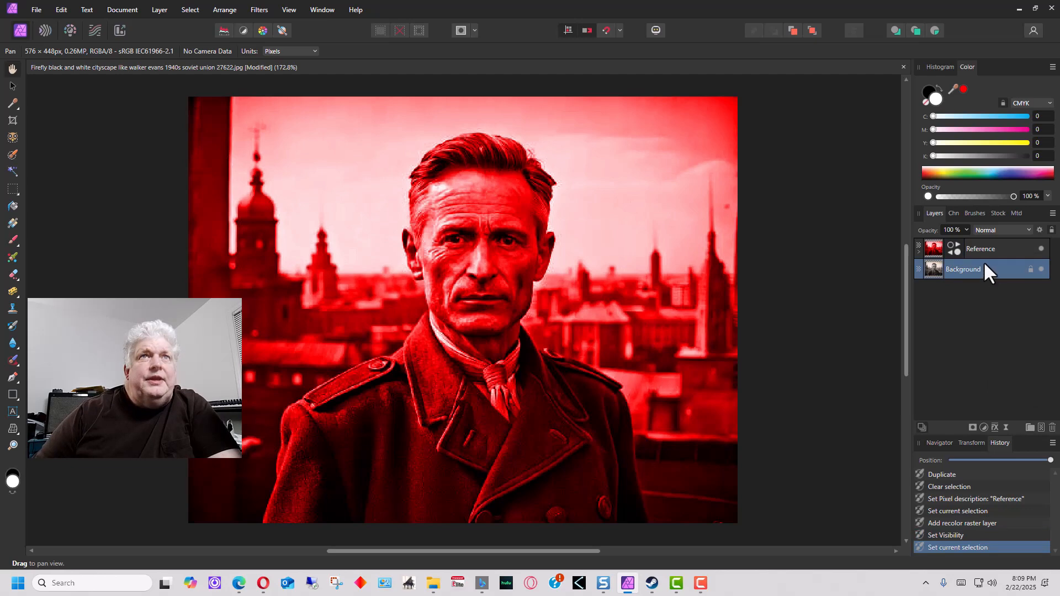
Duplicate Background, move the copy above Reference, and name it 'Sky'
right_click(983, 262)
left_click(958, 343)
left_click_drag(993, 275, 986, 241)
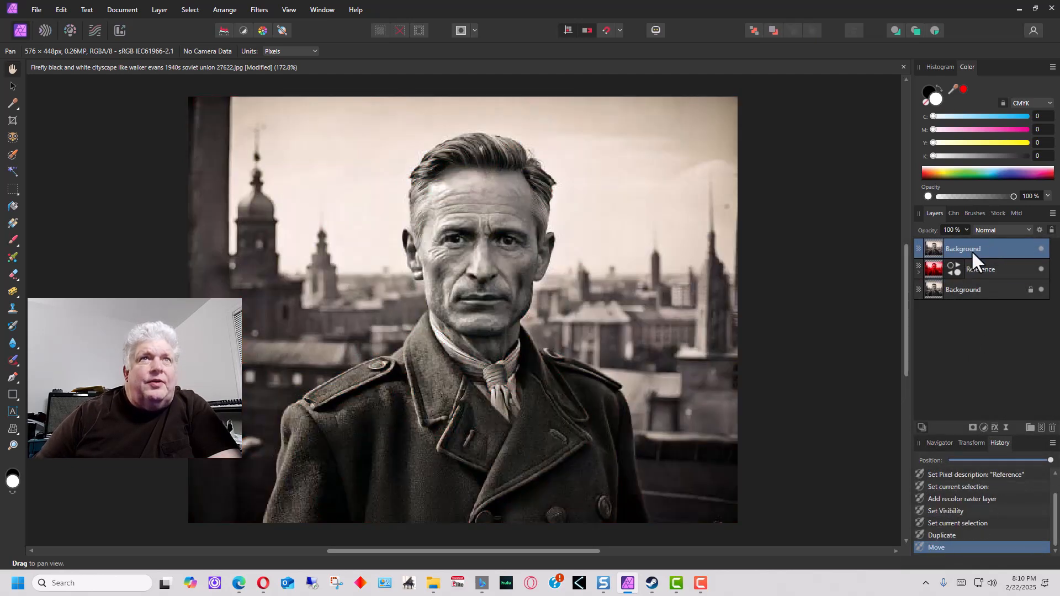
double_click(984, 249)
type("Sky")
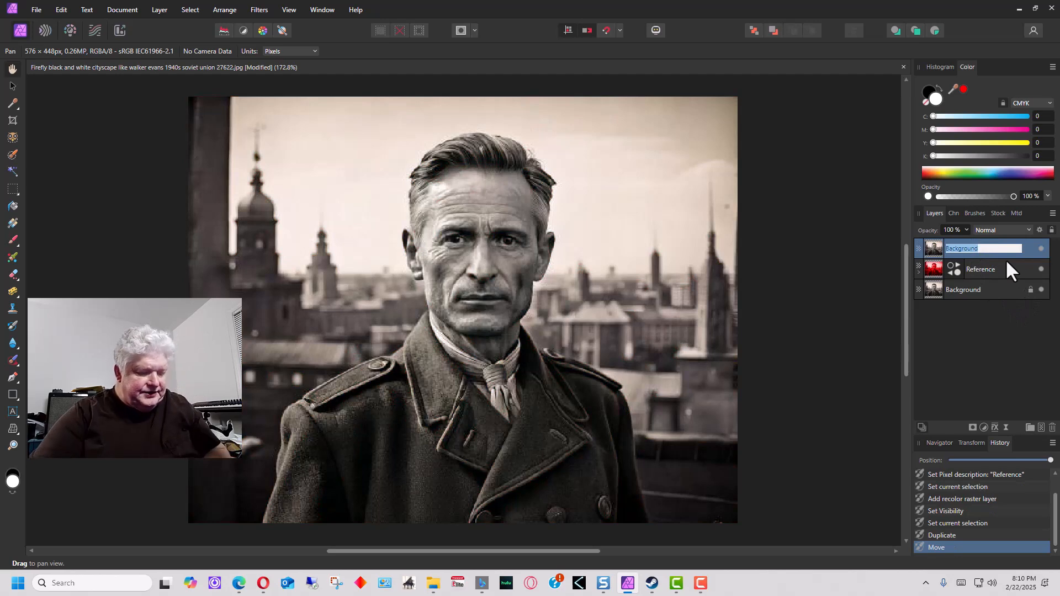
key("Return")
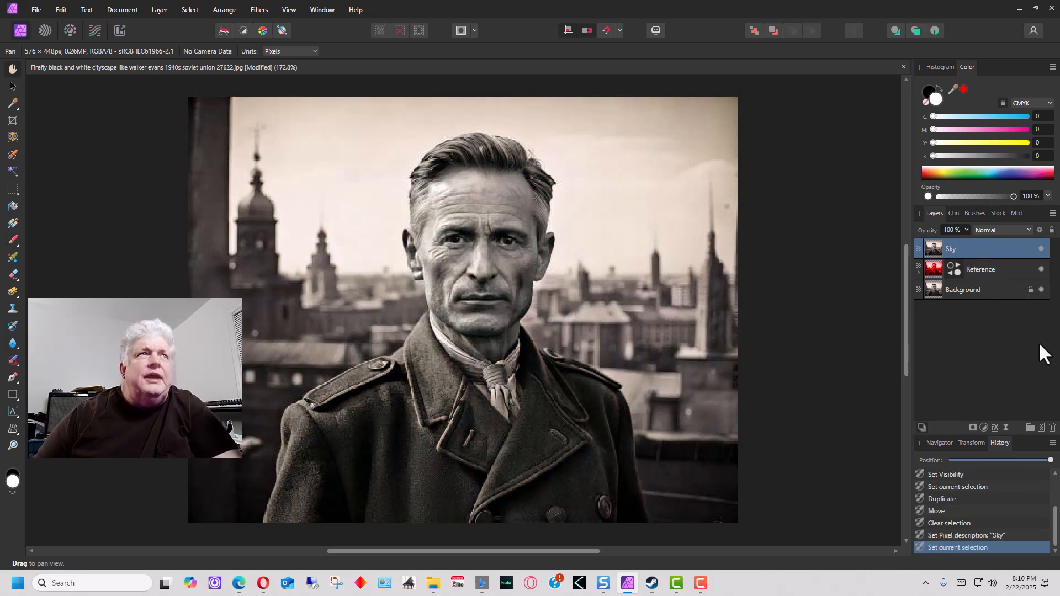
left_click(13, 136)
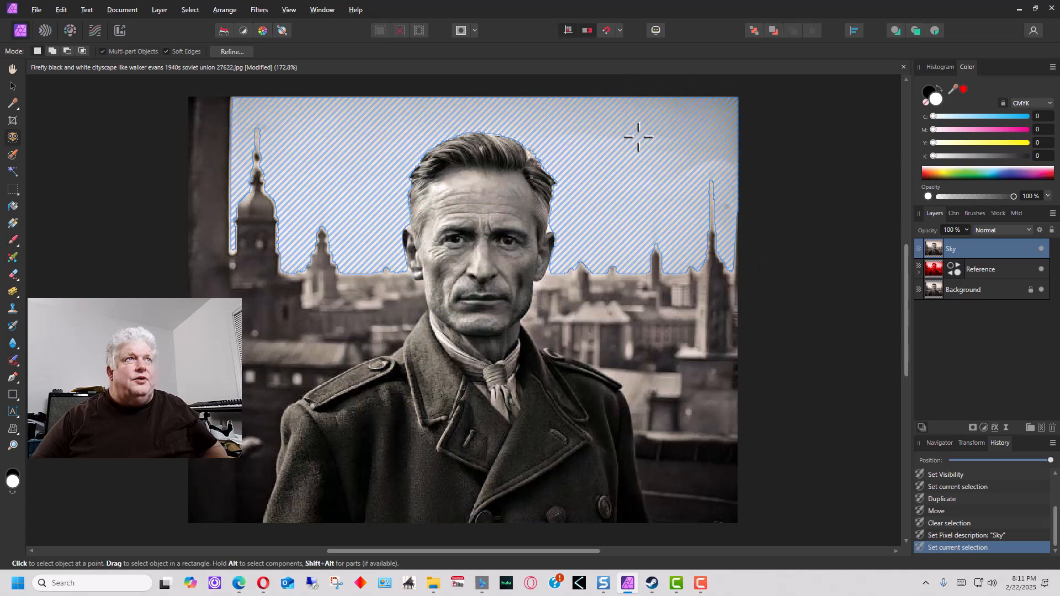
Select the sky above the rooftops and turn the selection into a mask layer
left_click(639, 137)
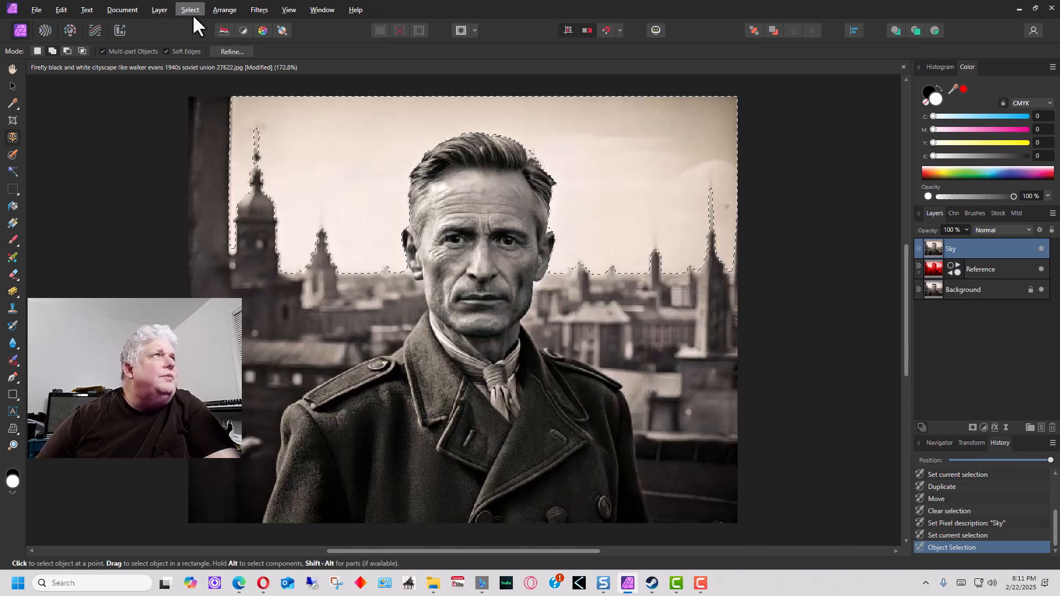
left_click(150, 12)
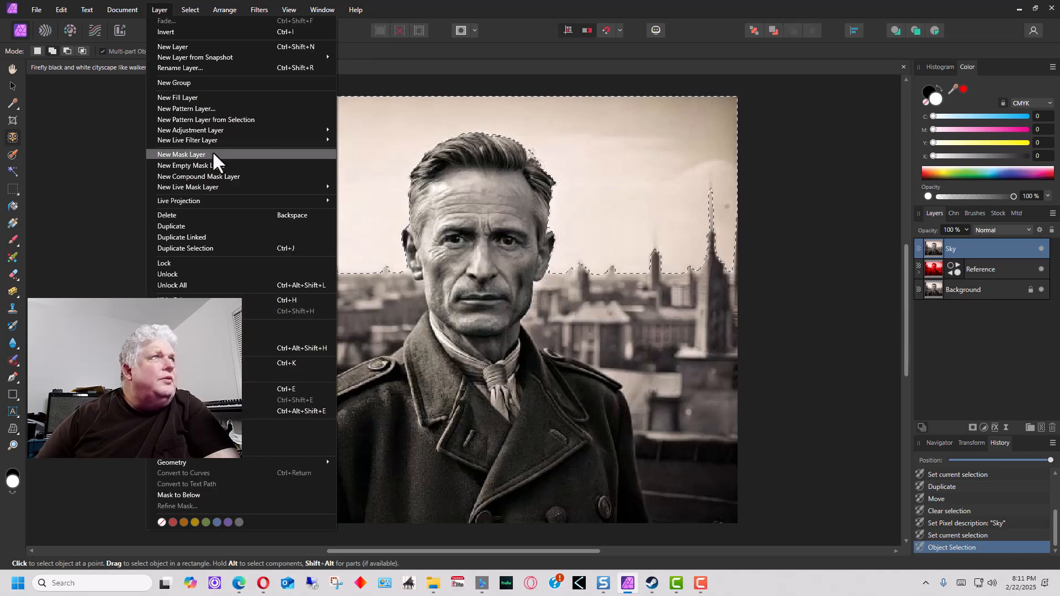
mouse_move(214, 139)
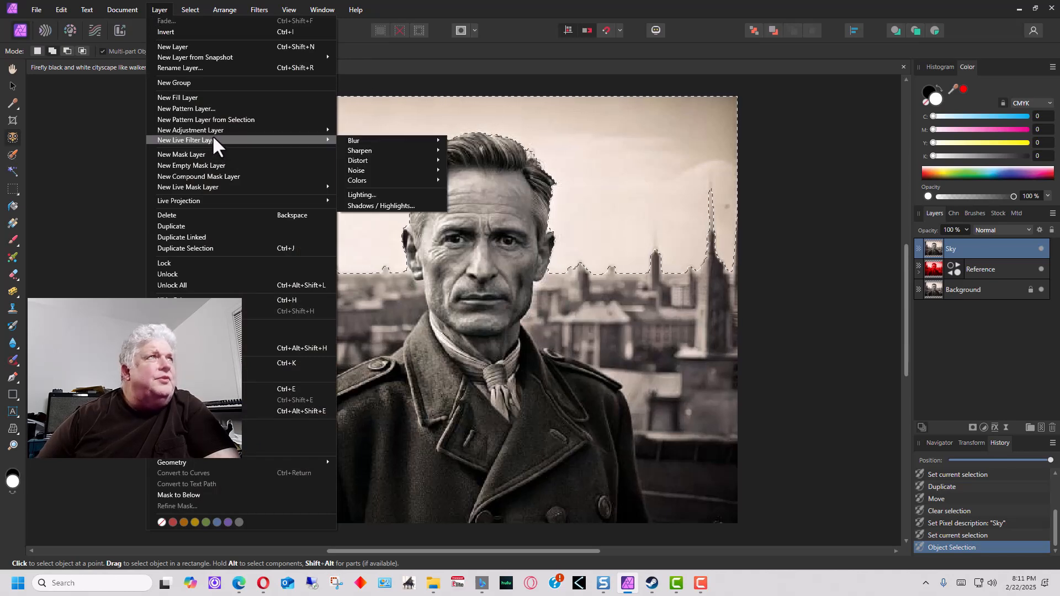
left_click(188, 155)
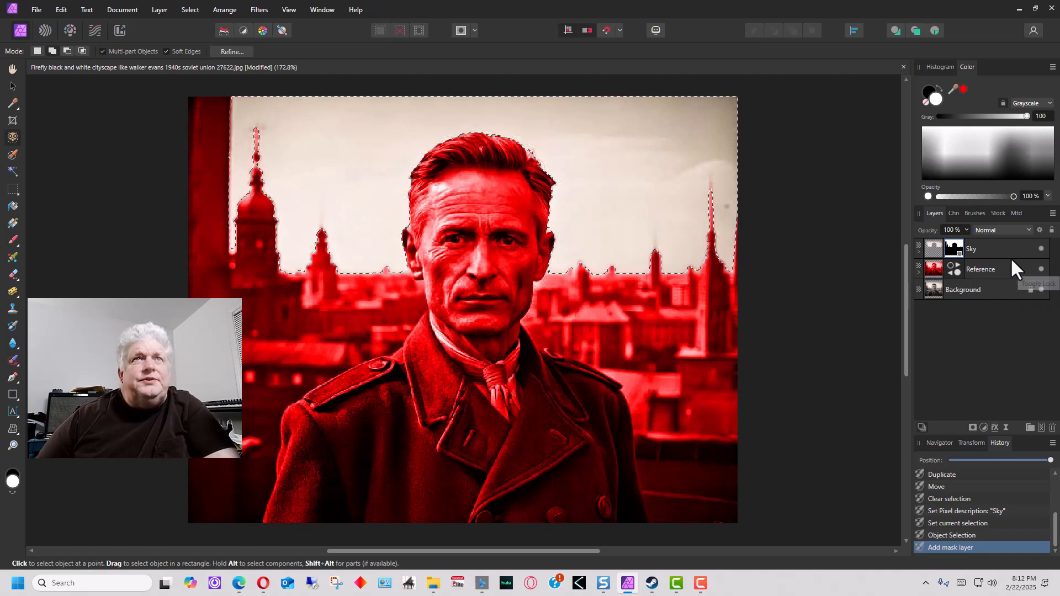
Hide the red Reference layer and nest the sky mask inside the Sky layer
left_click(918, 252)
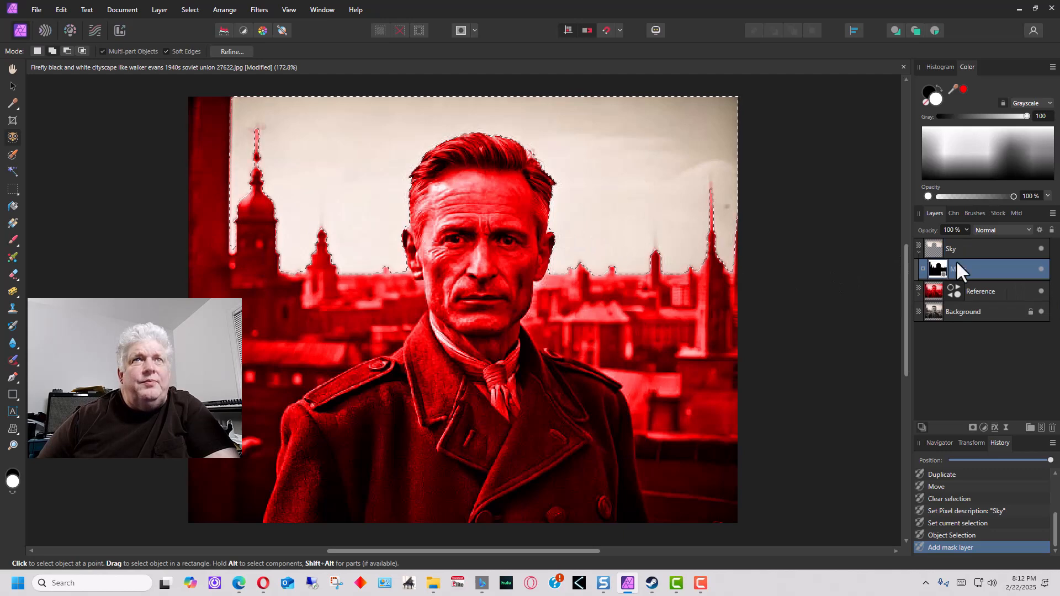
left_click(1040, 269)
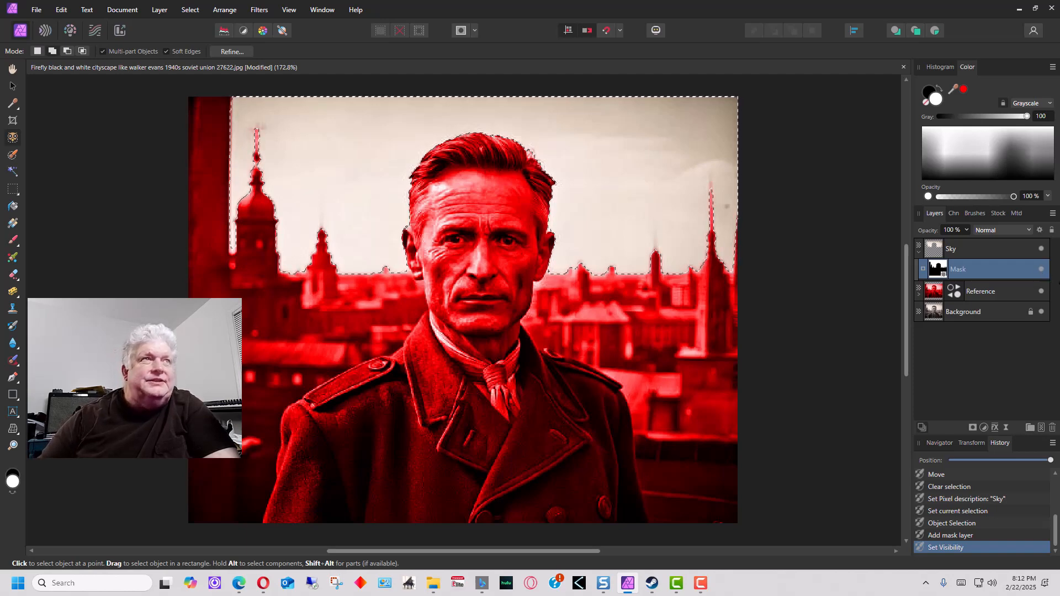
left_click(1042, 292)
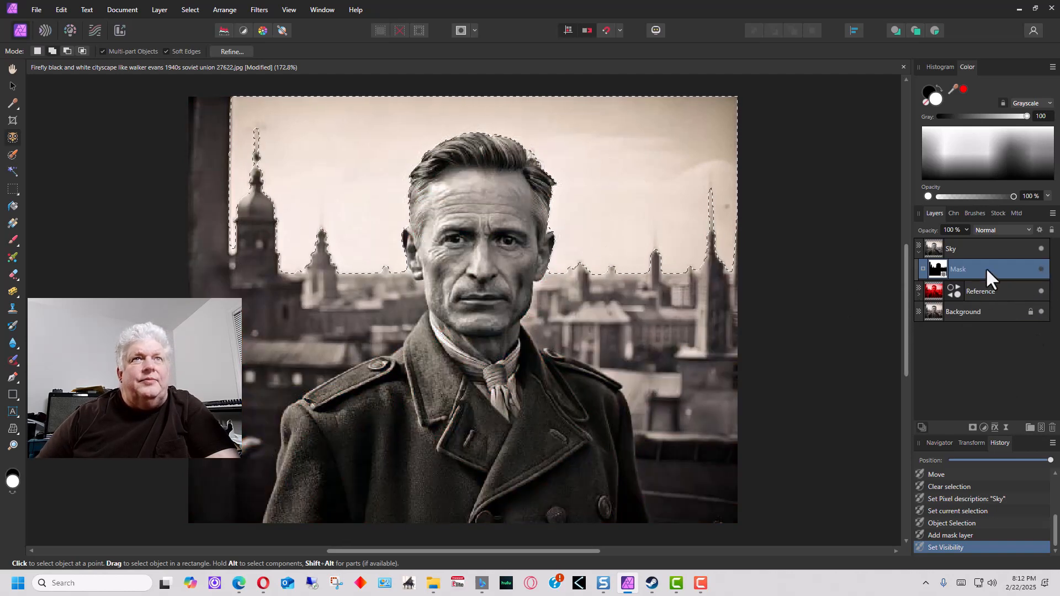
left_click_drag(988, 270, 918, 250)
Add a Recolor adjustment to Sky with hue 234.2°, saturation 100% and lightness 5%
left_click(999, 251)
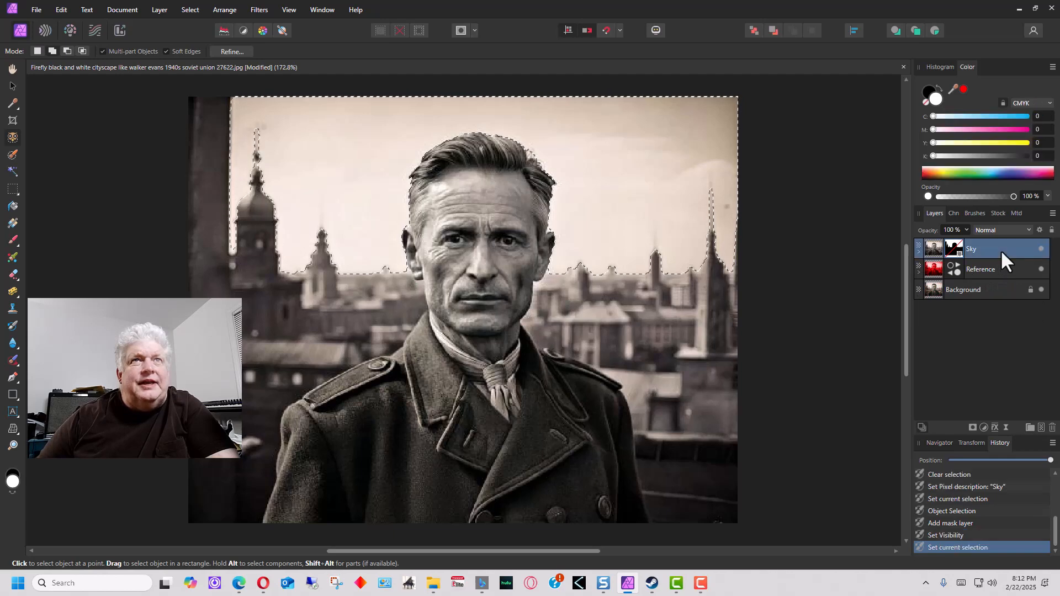
left_click(153, 11)
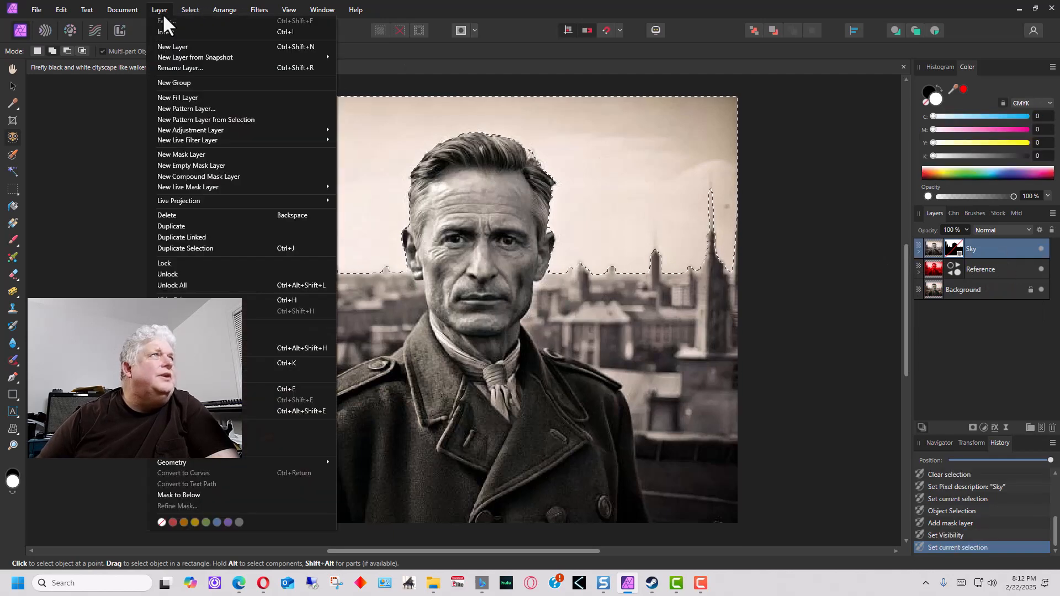
mouse_move(246, 135)
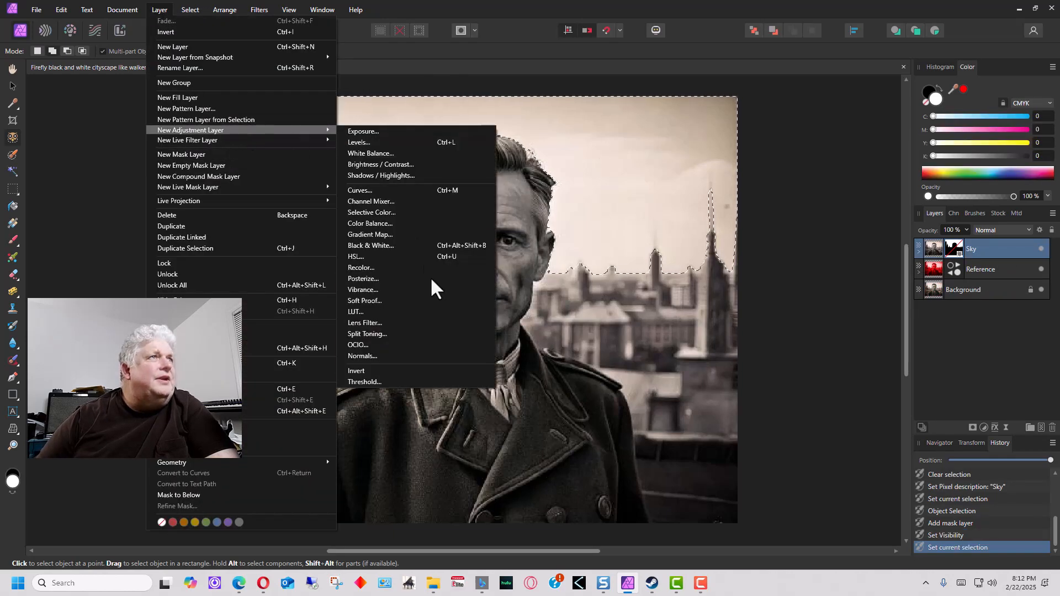
left_click(418, 267)
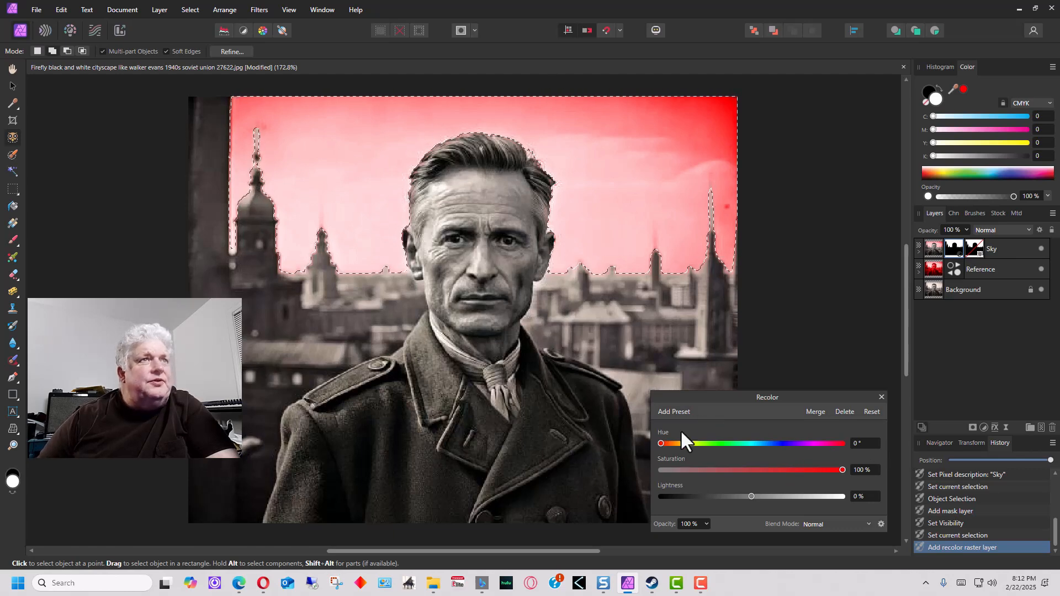
left_click_drag(661, 444, 778, 439)
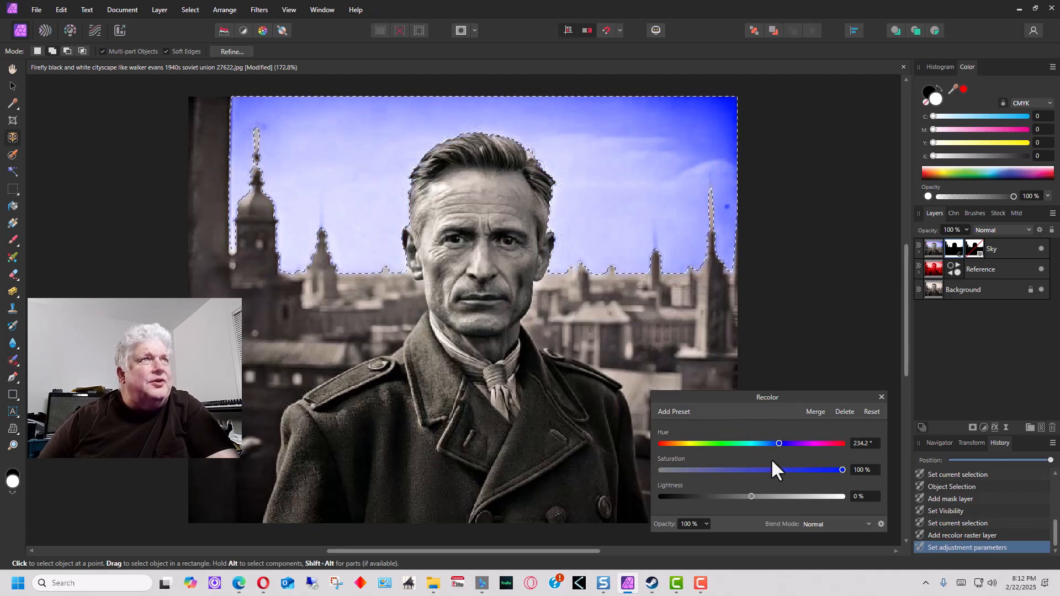
mouse_move(843, 469)
left_mouse_down()
mouse_move(697, 470)
mouse_move(836, 470)
left_mouse_up()
mouse_move(750, 495)
left_mouse_down()
mouse_move(705, 494)
mouse_move(757, 496)
left_mouse_up()
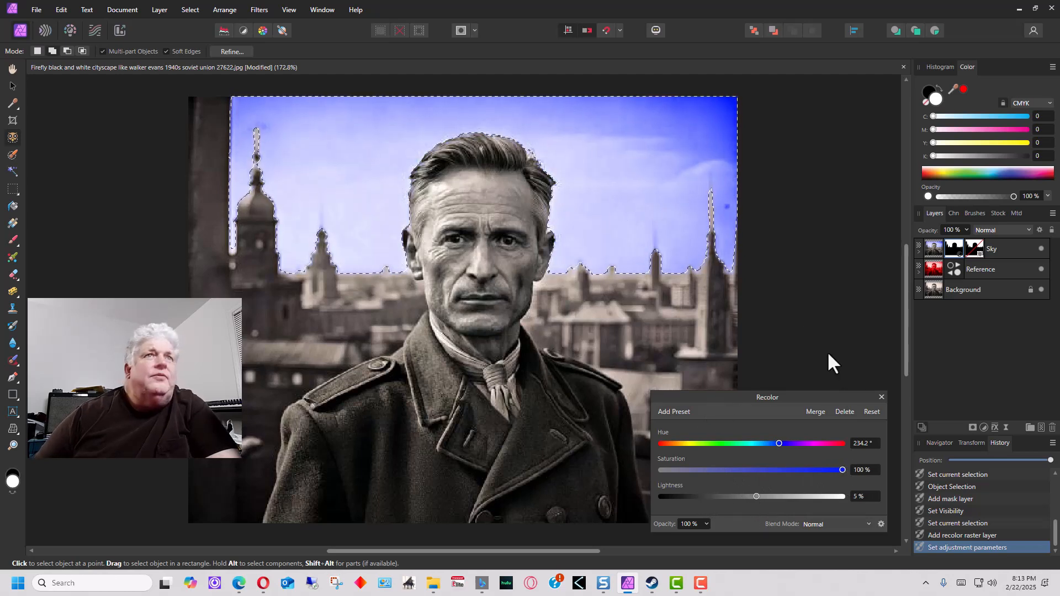
left_click(882, 397)
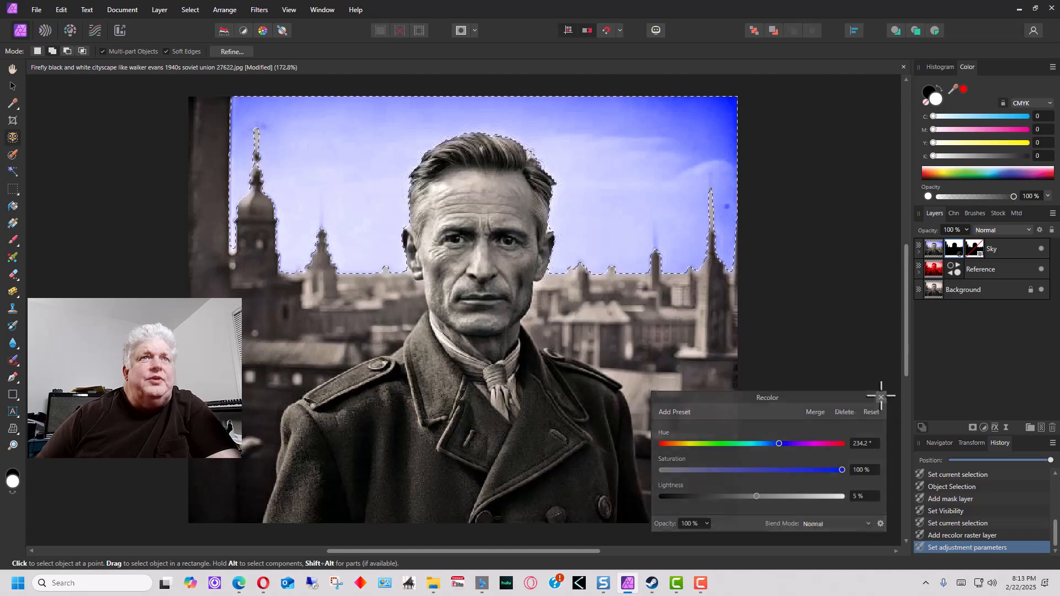
left_click(919, 252)
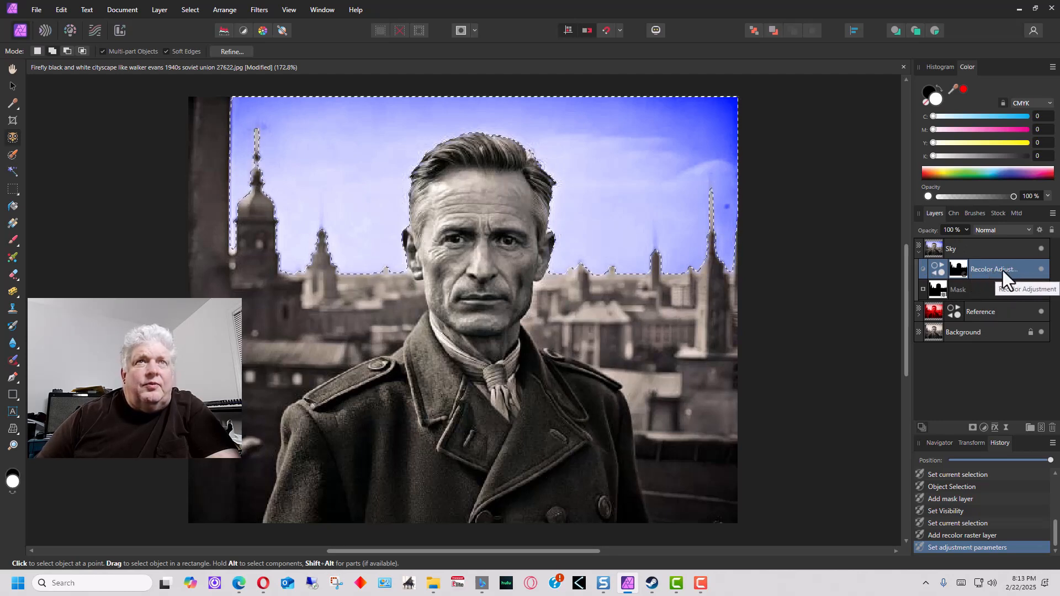
Recheck the sky Recolor settings, briefly preview the red Reference layer, then collapse Sky
double_click(936, 270)
left_click(882, 398)
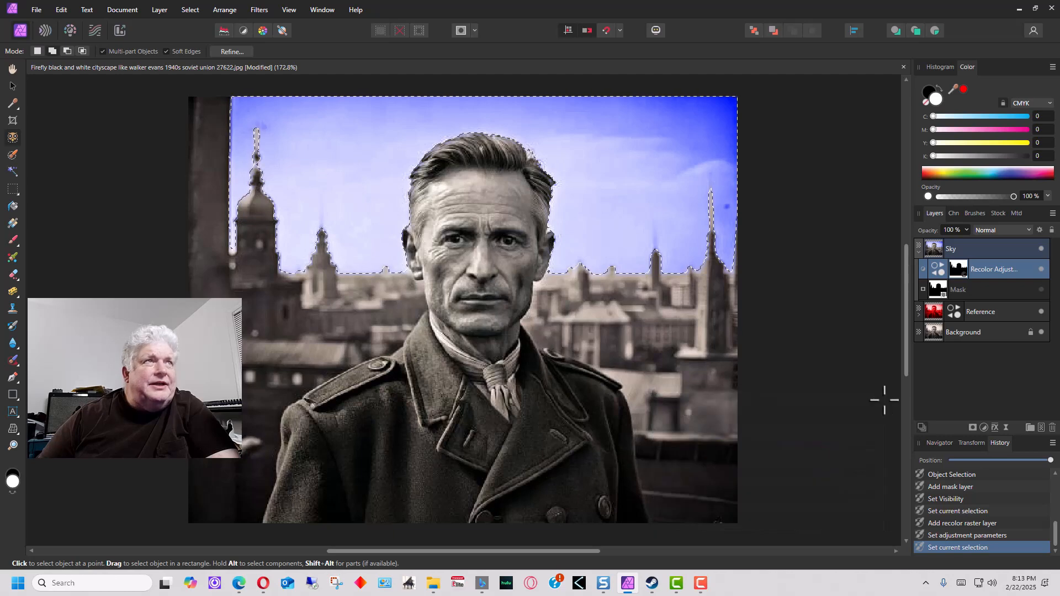
left_click(919, 252)
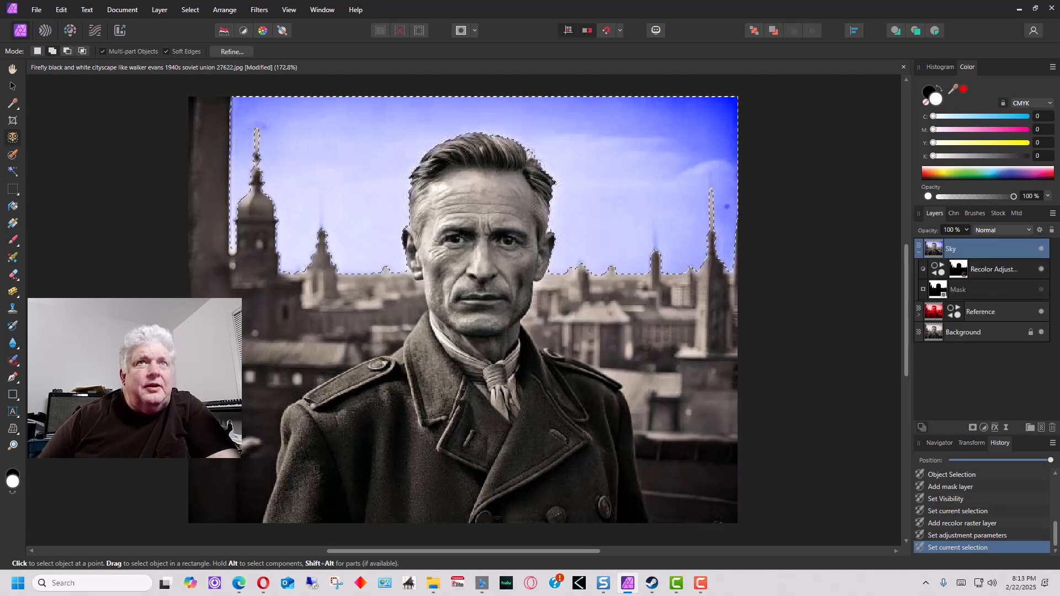
left_click(1041, 291)
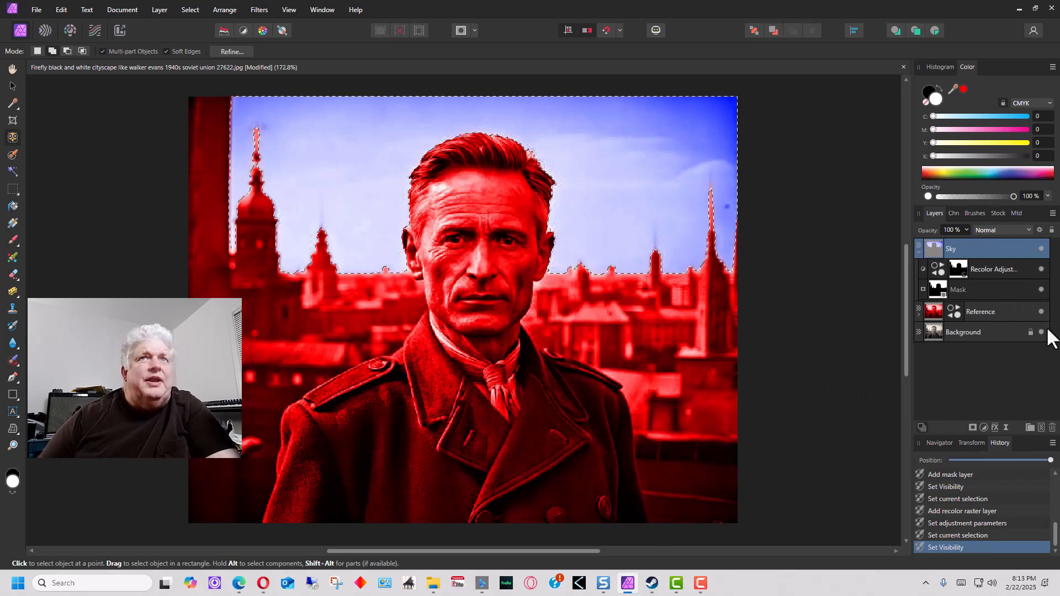
left_click(1042, 312)
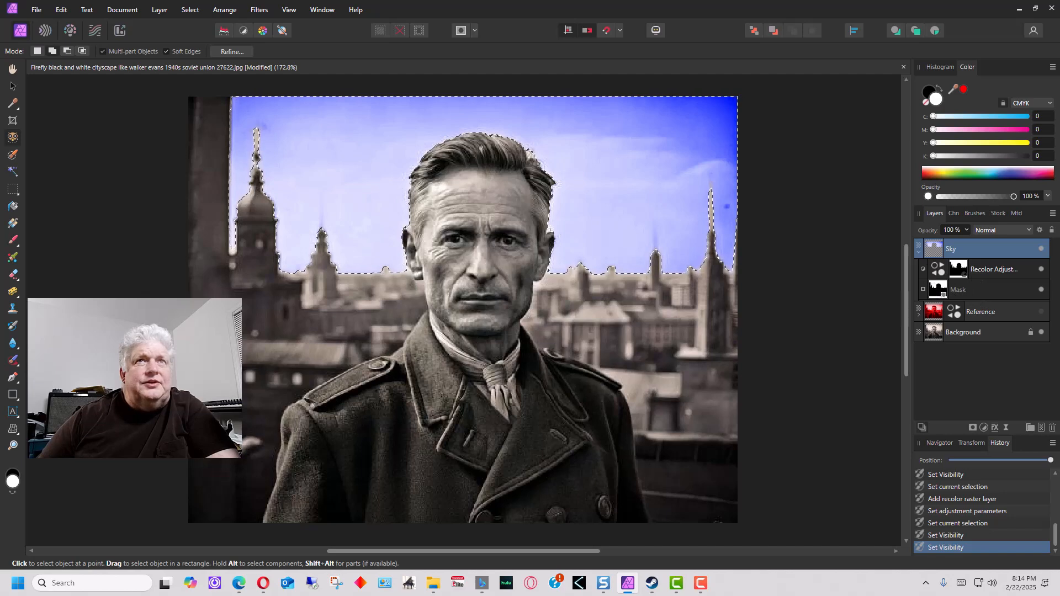
left_click(919, 254)
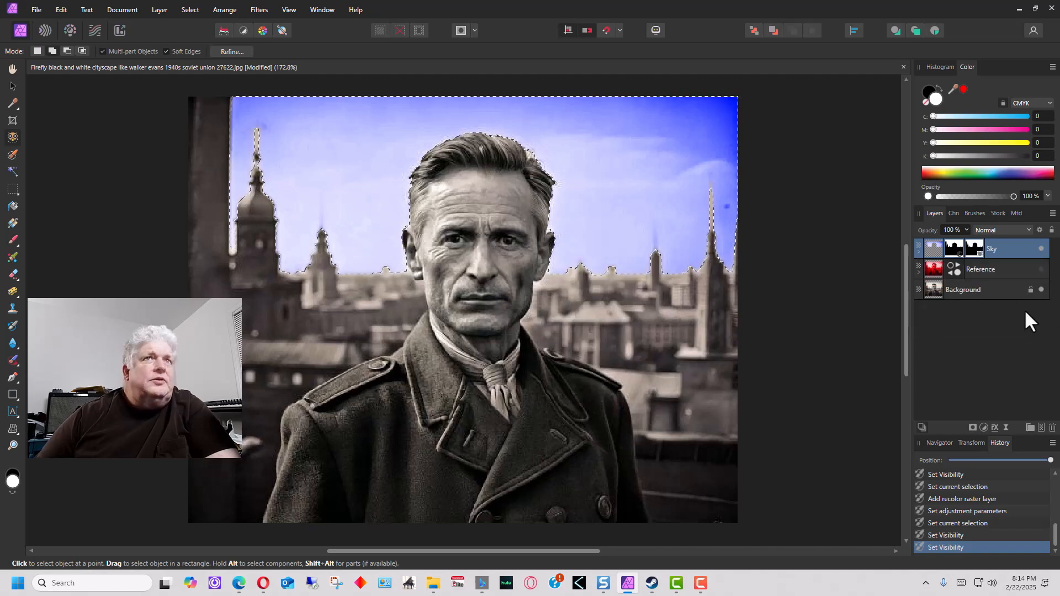
Duplicate Background, rename the copy 'face', and move it just above Reference
left_click(997, 292)
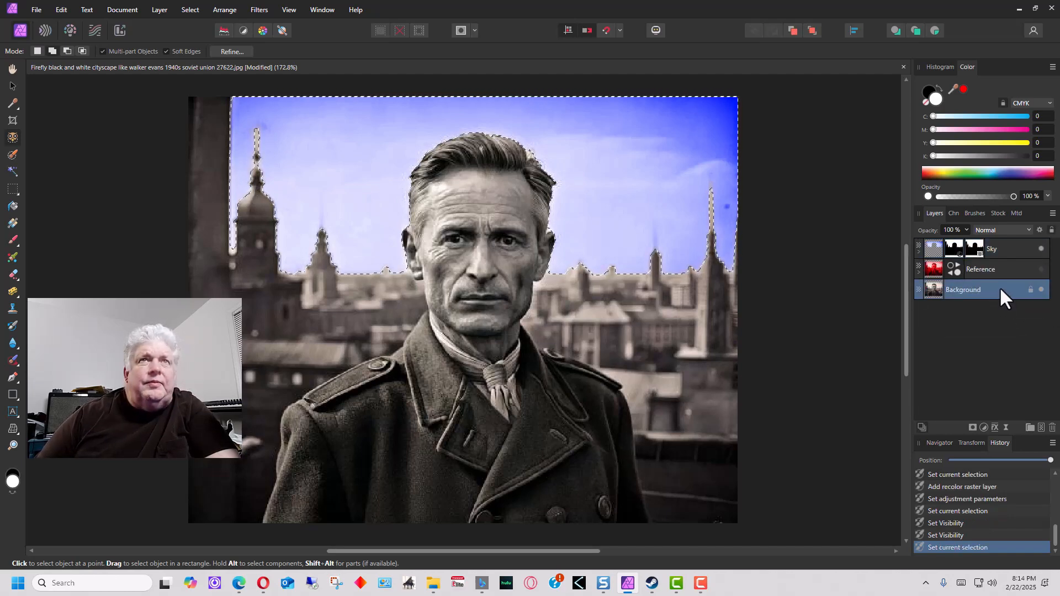
right_click(999, 286)
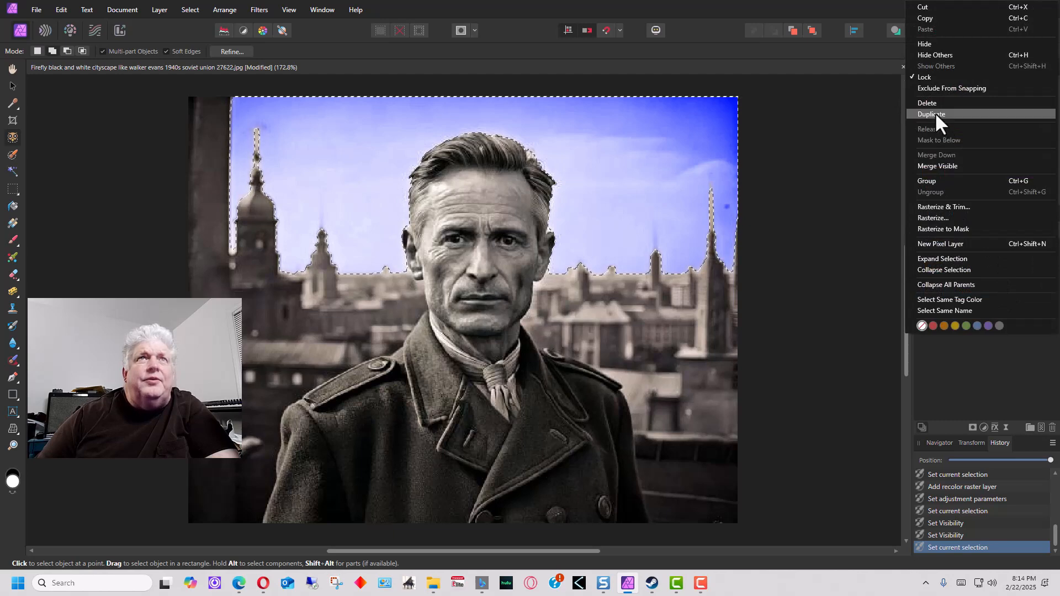
left_click(935, 113)
double_click(976, 289)
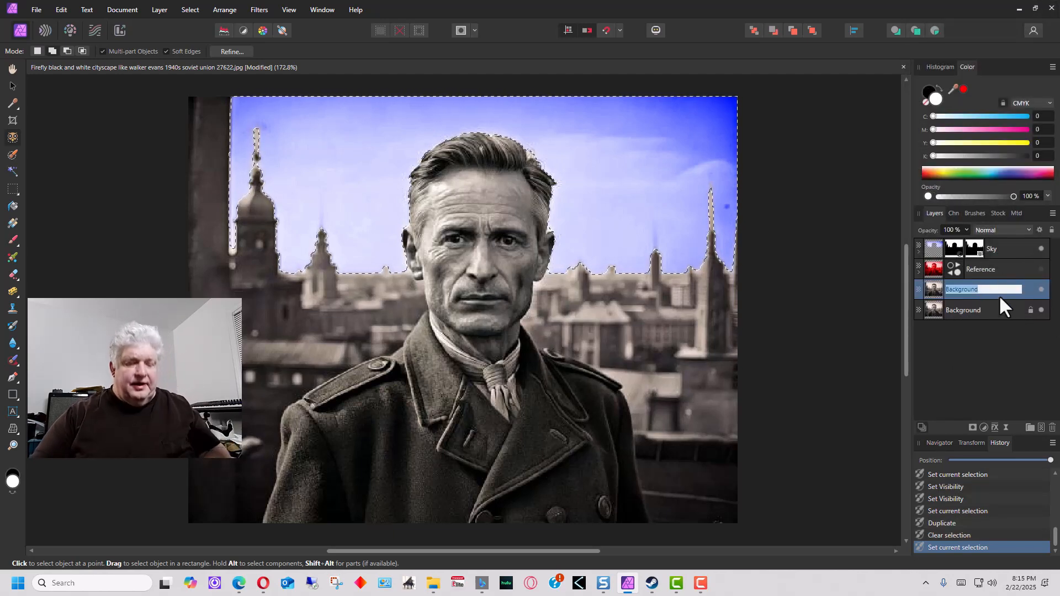
type("face")
key("Return")
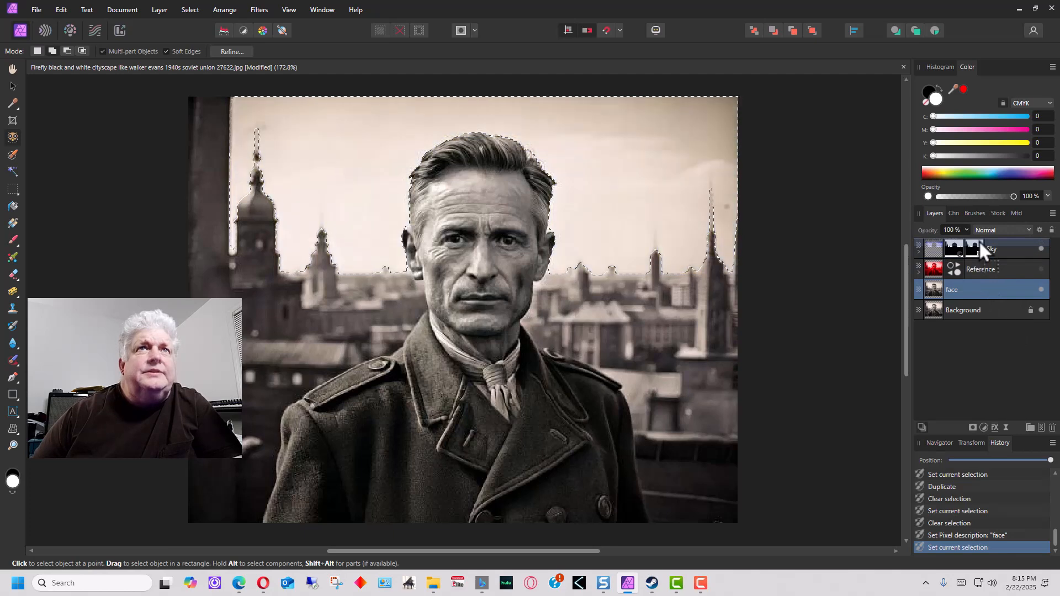
left_click_drag(983, 246, 988, 262)
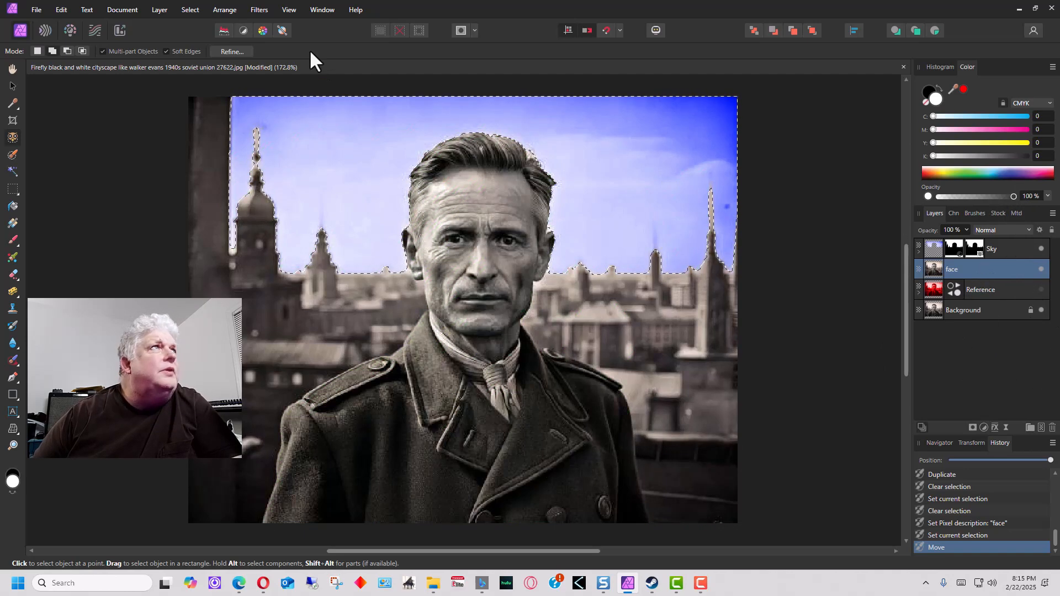
left_click(186, 9)
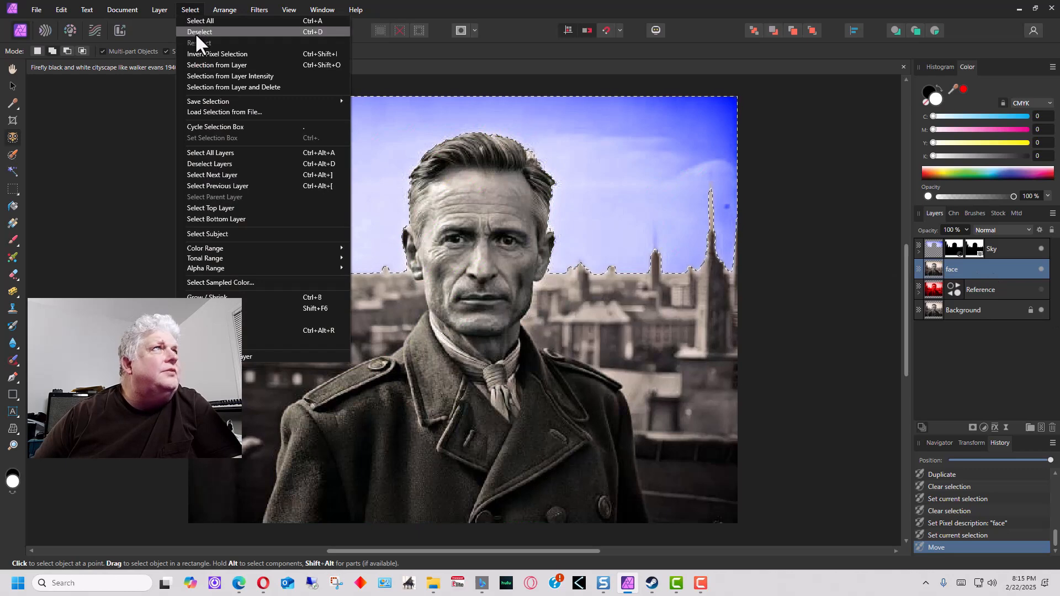
Clear the sky selection, select the man's face, and mask the face layer to it
left_click(196, 32)
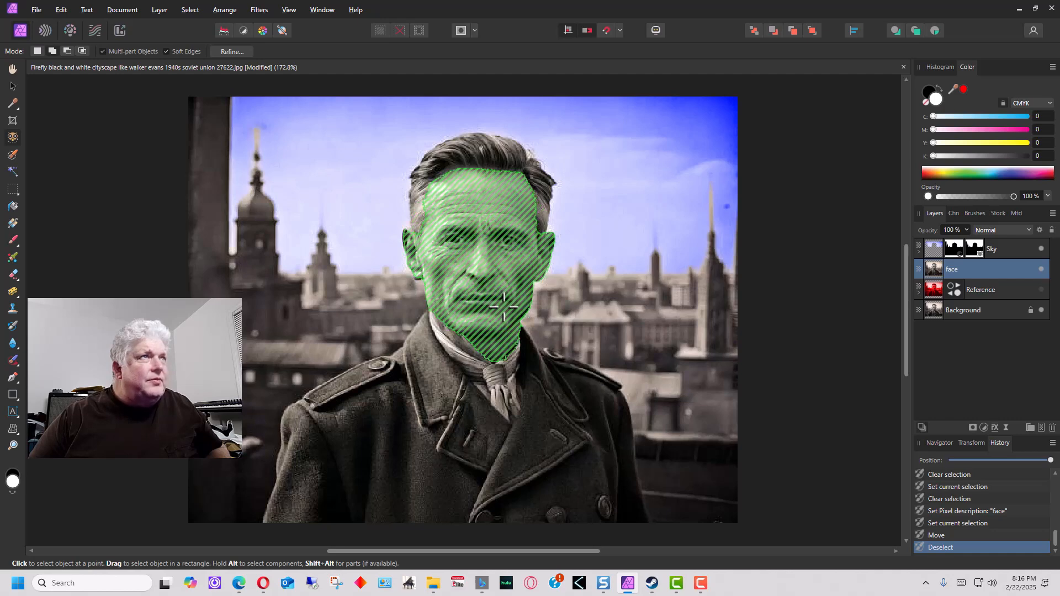
left_click(504, 306)
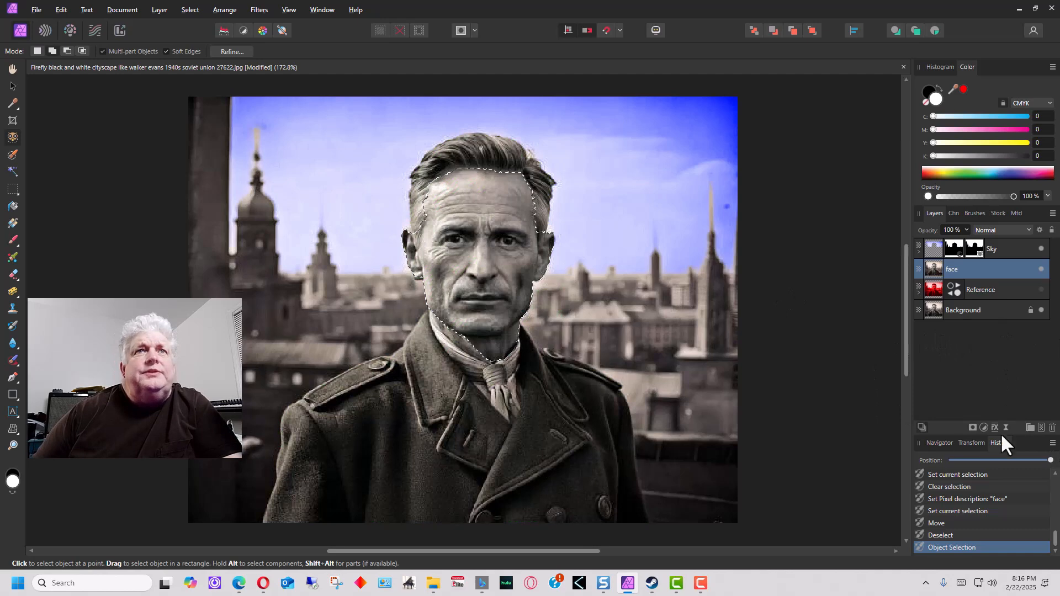
left_click(972, 428)
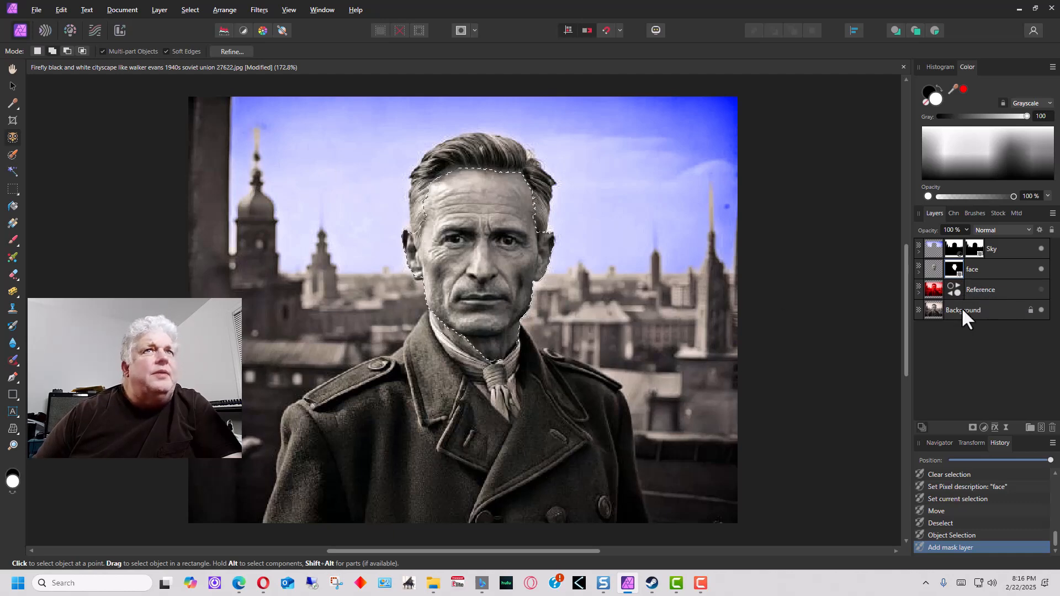
left_click(1040, 289)
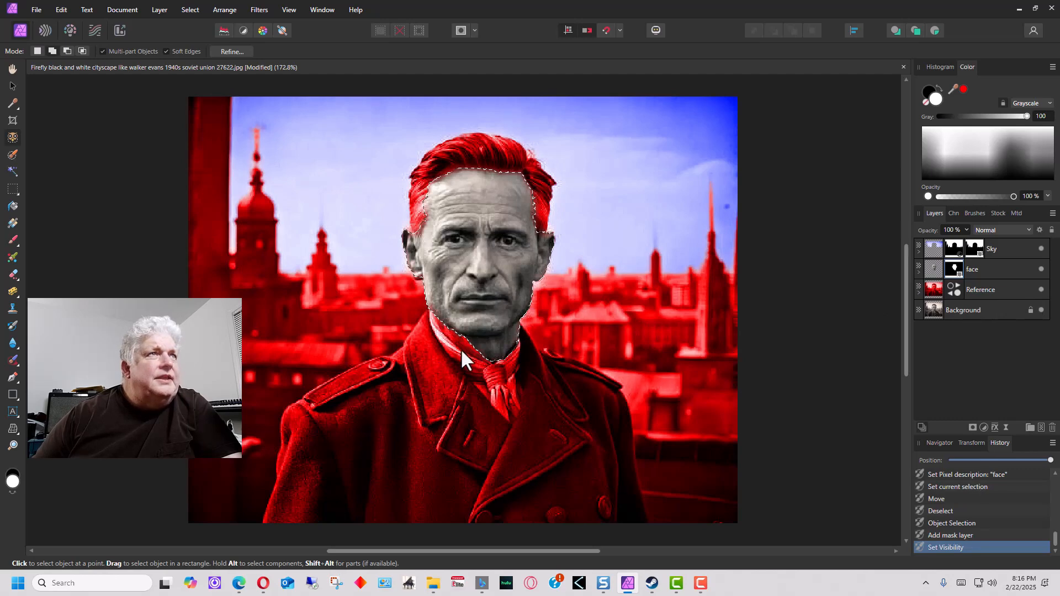
Deselect the face and zoom in to 400% on it
left_click(182, 9)
left_click(197, 31)
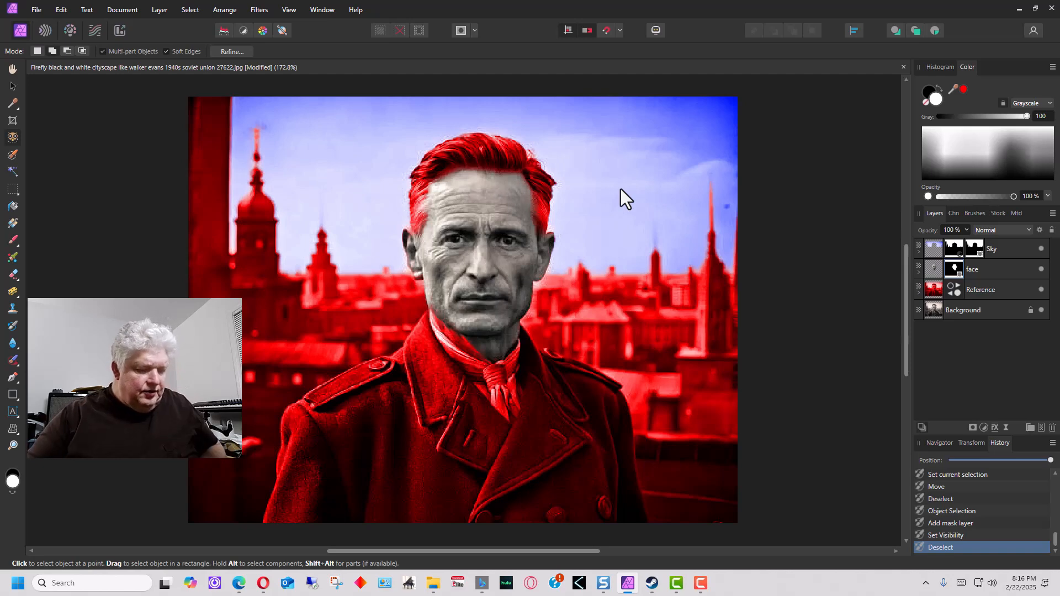
key("ctrl+4")
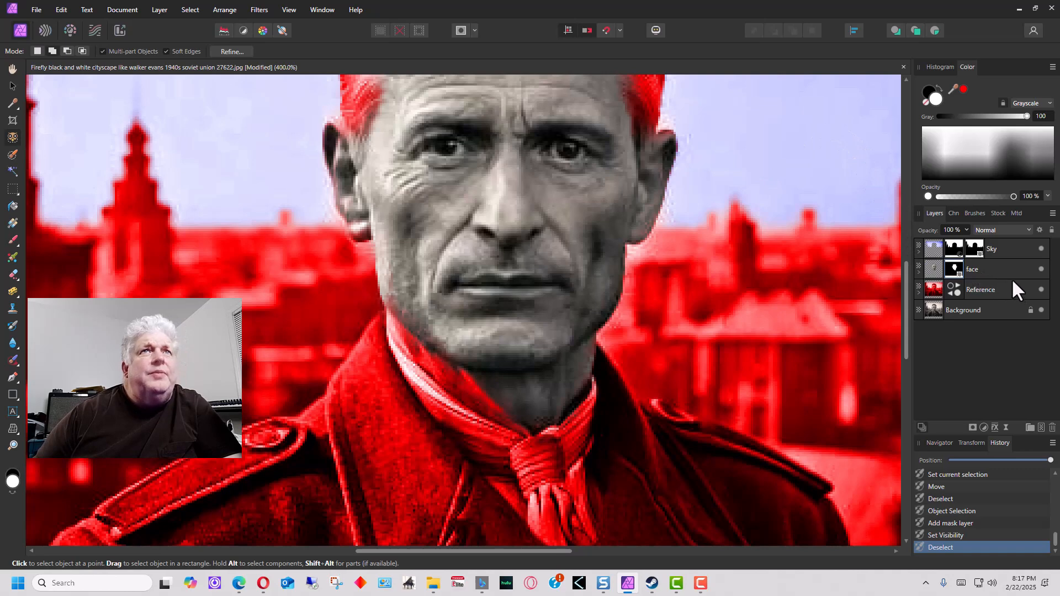
Expand the face layer to show its mask, leave the painting colour white, and choose the Selection Brush
left_click(919, 271)
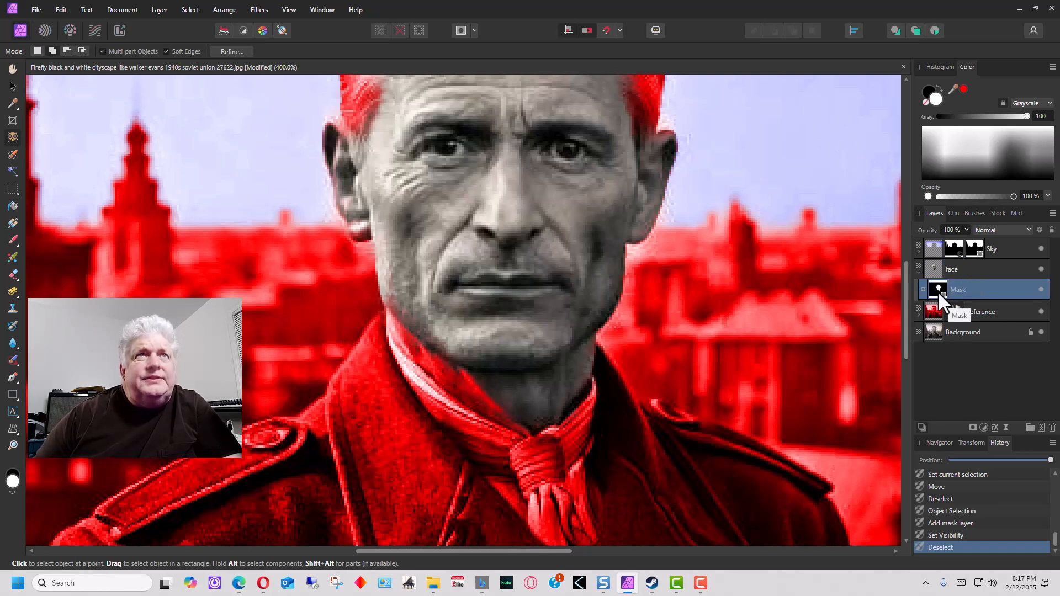
double_click(976, 287)
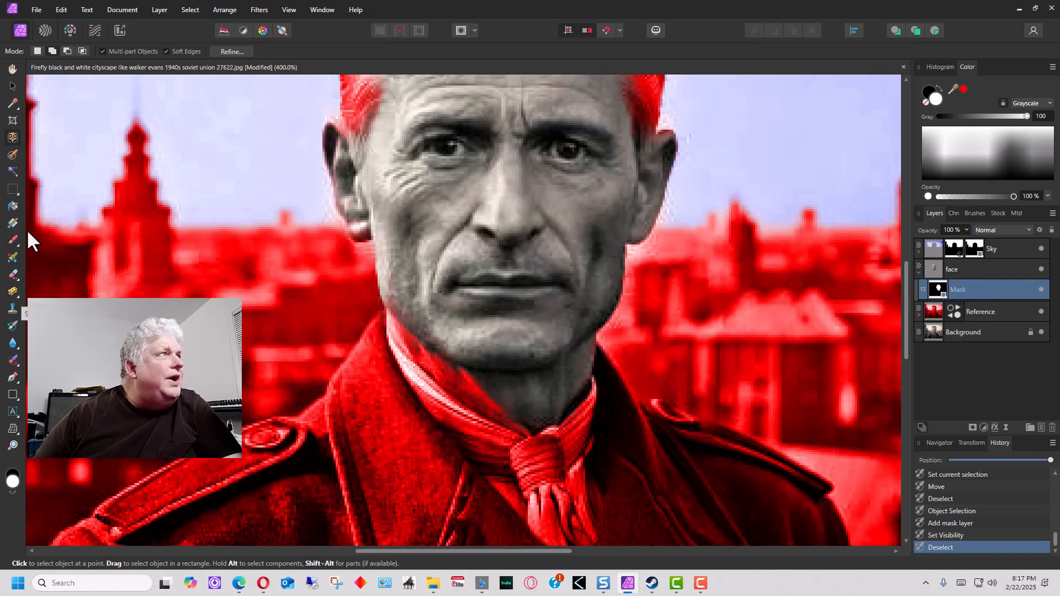
left_click(11, 494)
left_click(12, 494)
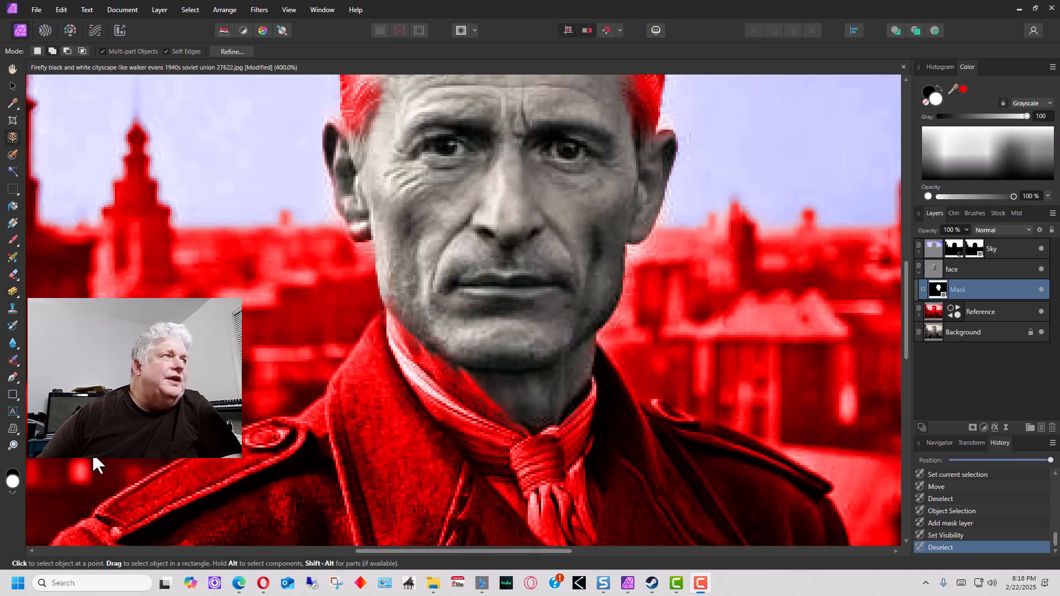
left_click(16, 159)
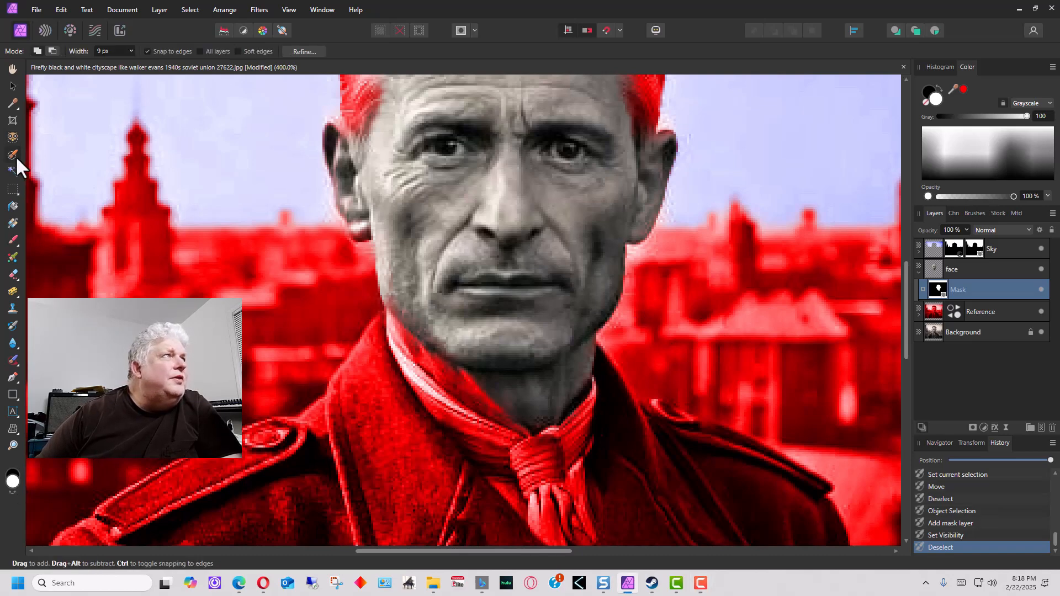
Paint white over the neck and collar to add them to the face mask
left_click(12, 240)
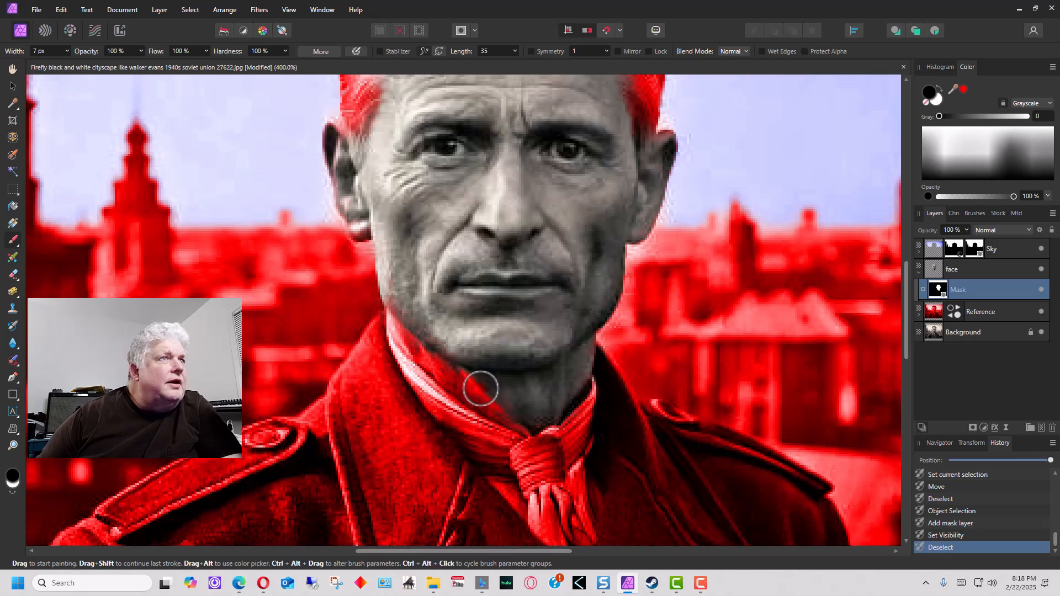
left_click(481, 388)
left_click(481, 388)
left_click(11, 493)
mouse_move(403, 356)
left_mouse_down()
mouse_move(421, 350)
mouse_move(475, 374)
left_mouse_up()
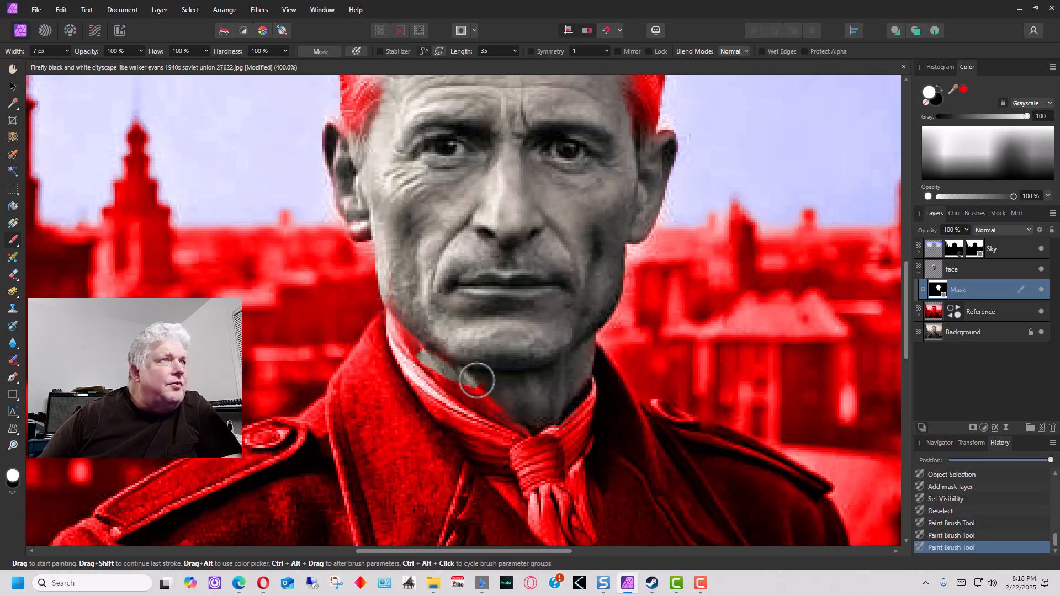
mouse_move(409, 345)
left_mouse_down()
mouse_move(391, 316)
mouse_move(455, 369)
mouse_move(430, 355)
mouse_move(443, 374)
mouse_move(515, 418)
left_mouse_up()
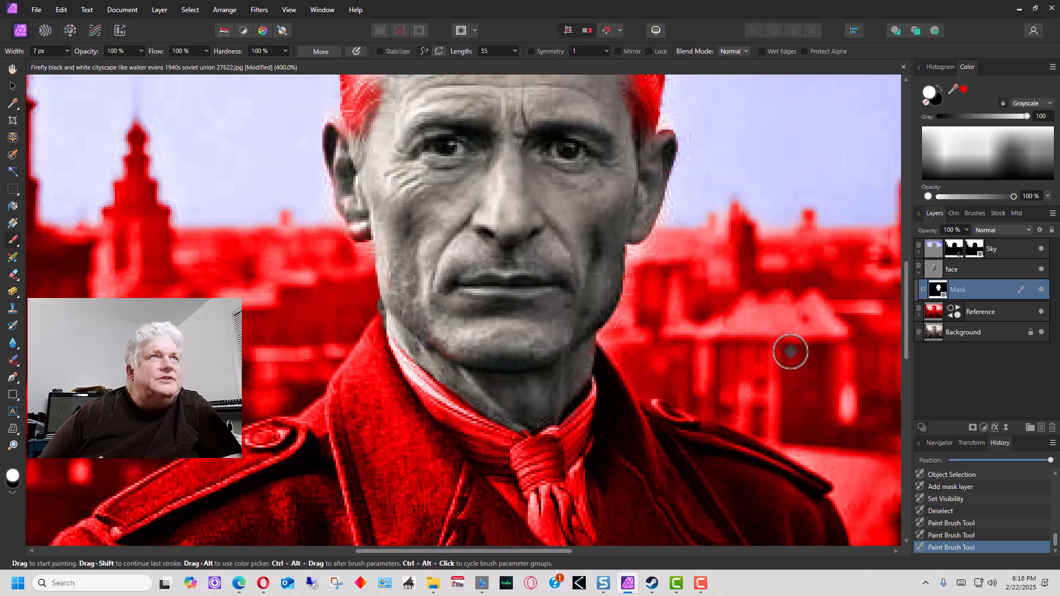
Paint black over the left and right hairline to remove it, then hide the Reference layer
scroll(362, 227, "up", 3)
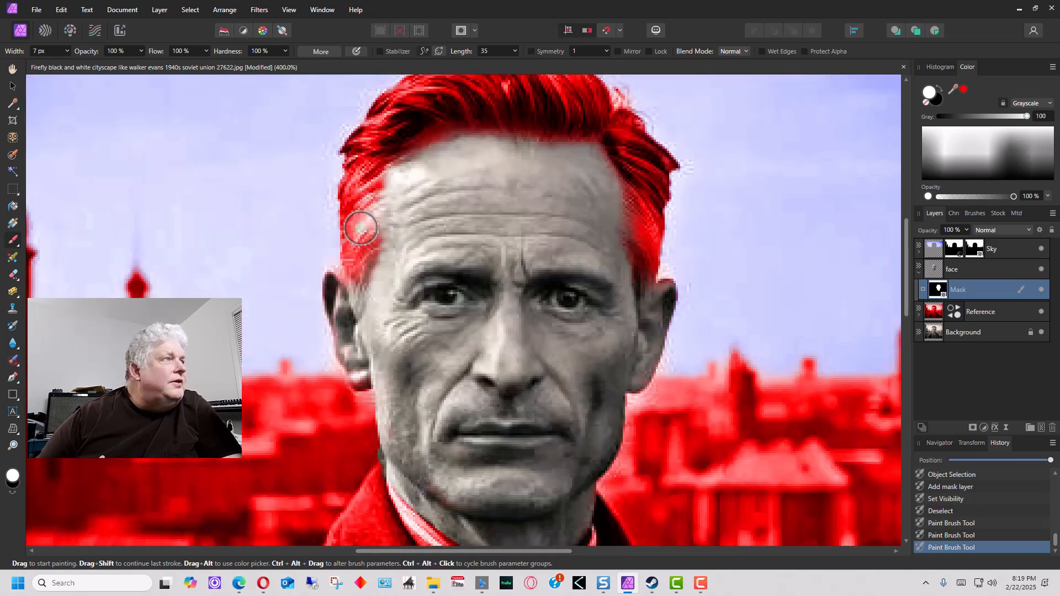
left_click(11, 492)
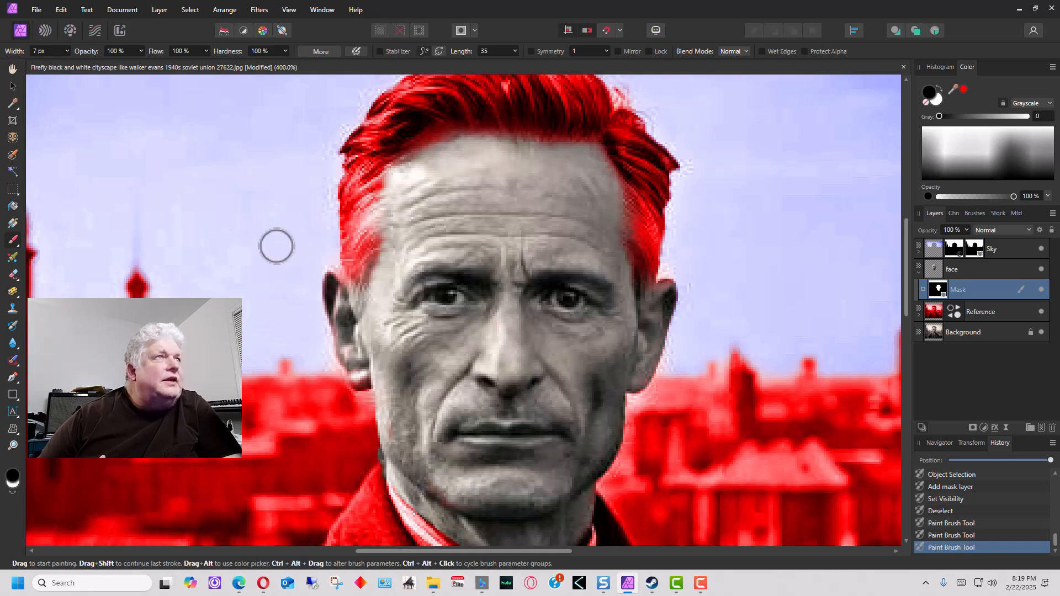
left_click(367, 210)
left_click_drag(374, 213, 378, 191)
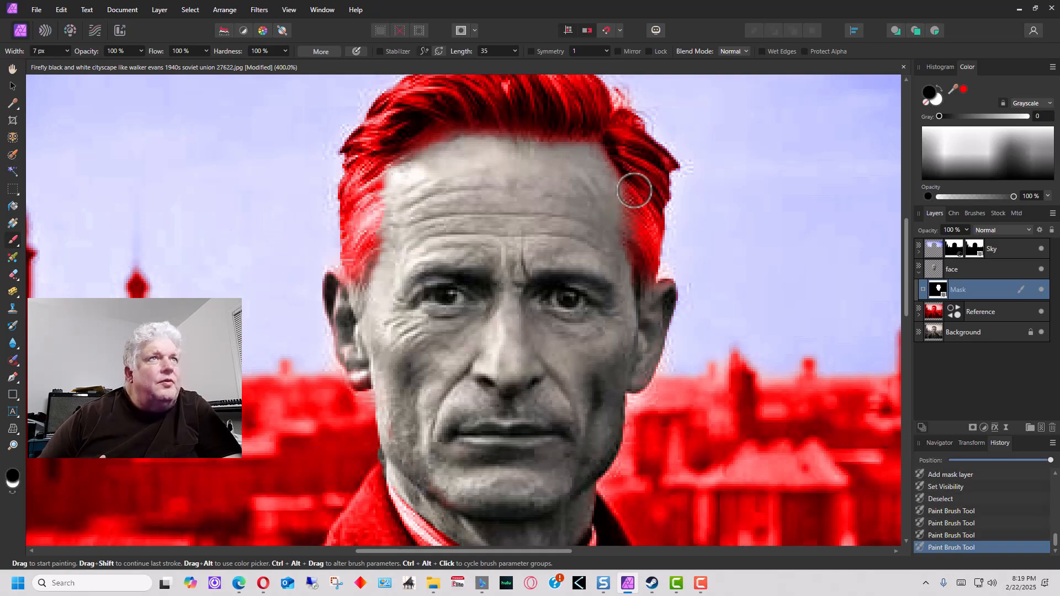
left_click_drag(634, 191, 633, 232)
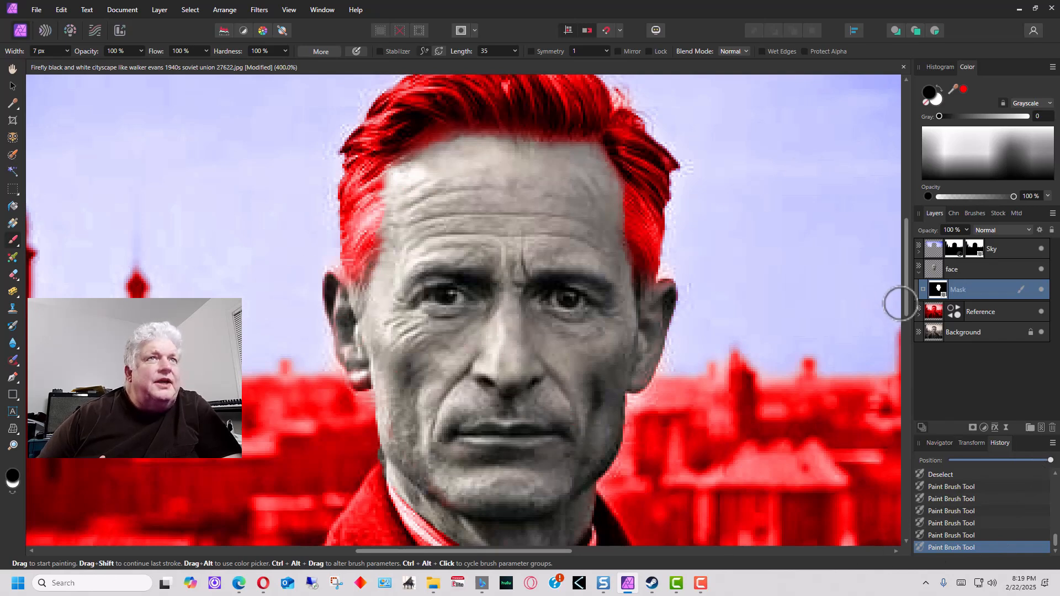
left_click(1042, 311)
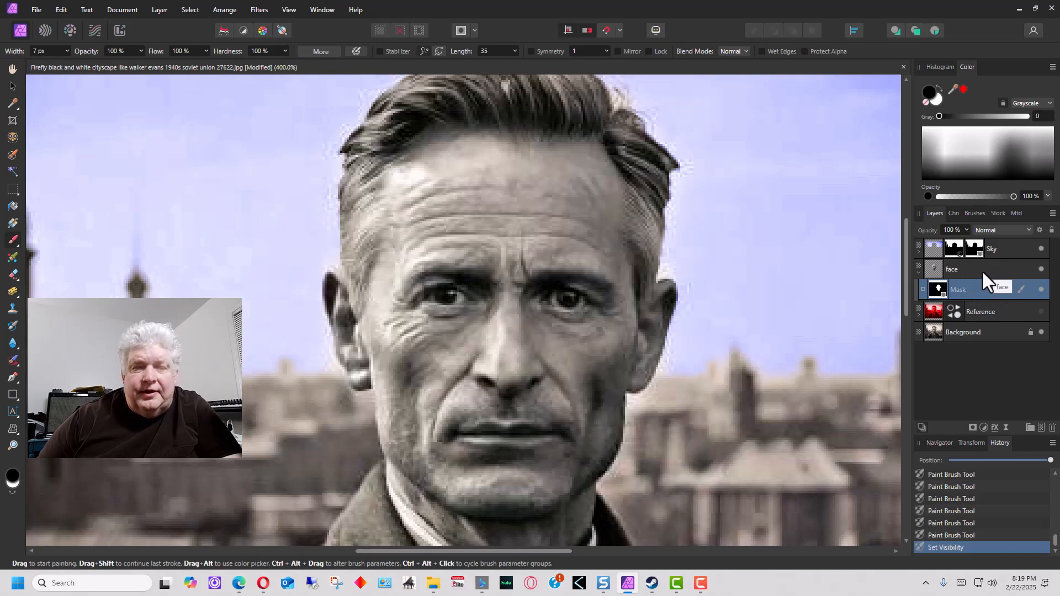
Nest the face outline mask into the face layer's thumbnail and select the face layer
left_click_drag(979, 278, 950, 287)
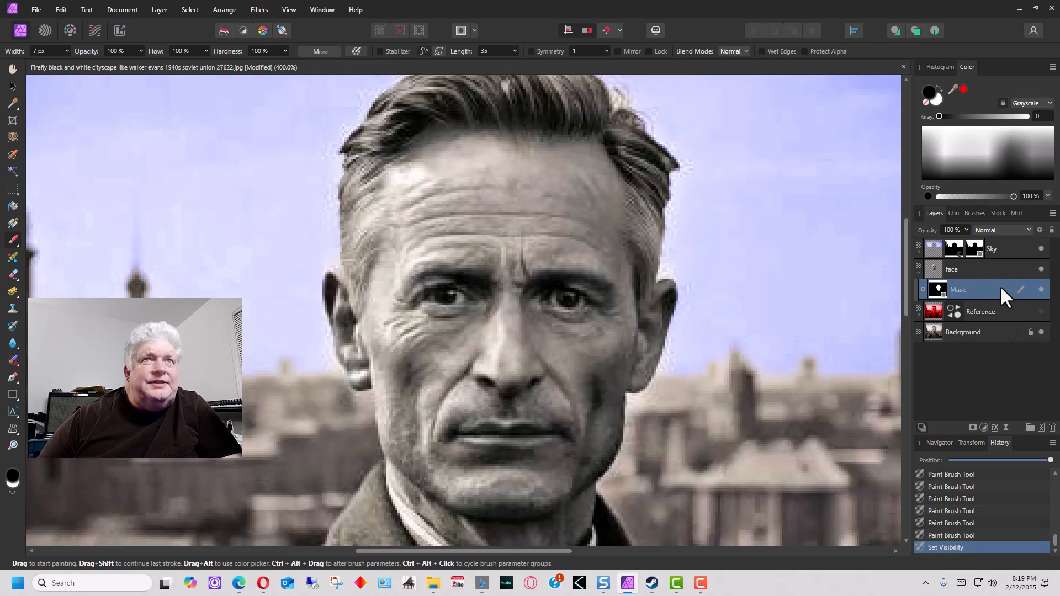
left_click_drag(987, 276, 917, 272)
left_click(996, 269)
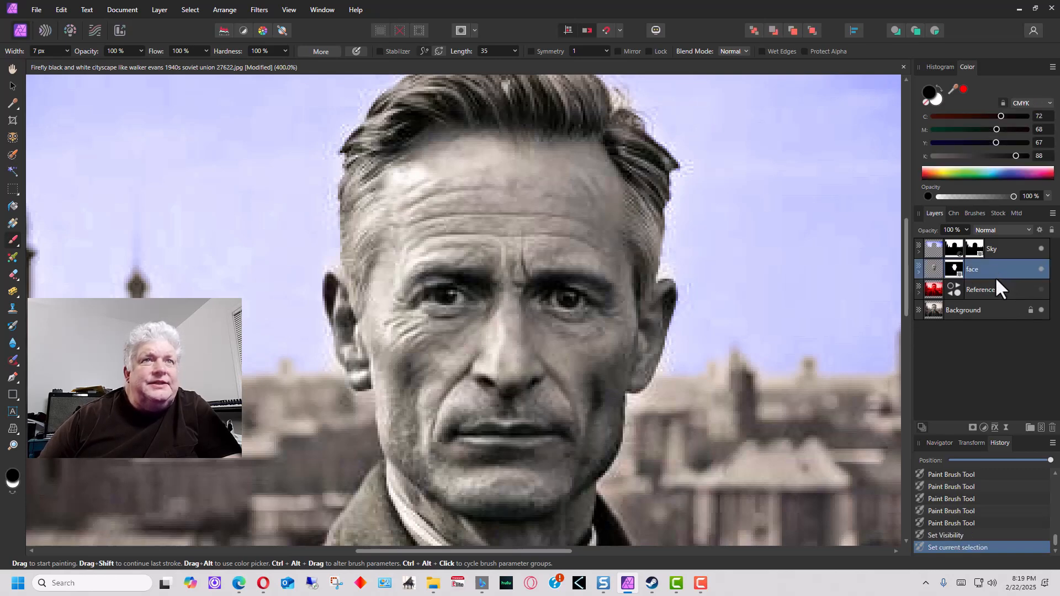
Add a face Recolor adjustment with hue 21.9°, saturation 35%, lightness 4%, then expand the face layer
left_click(152, 11)
mouse_move(195, 130)
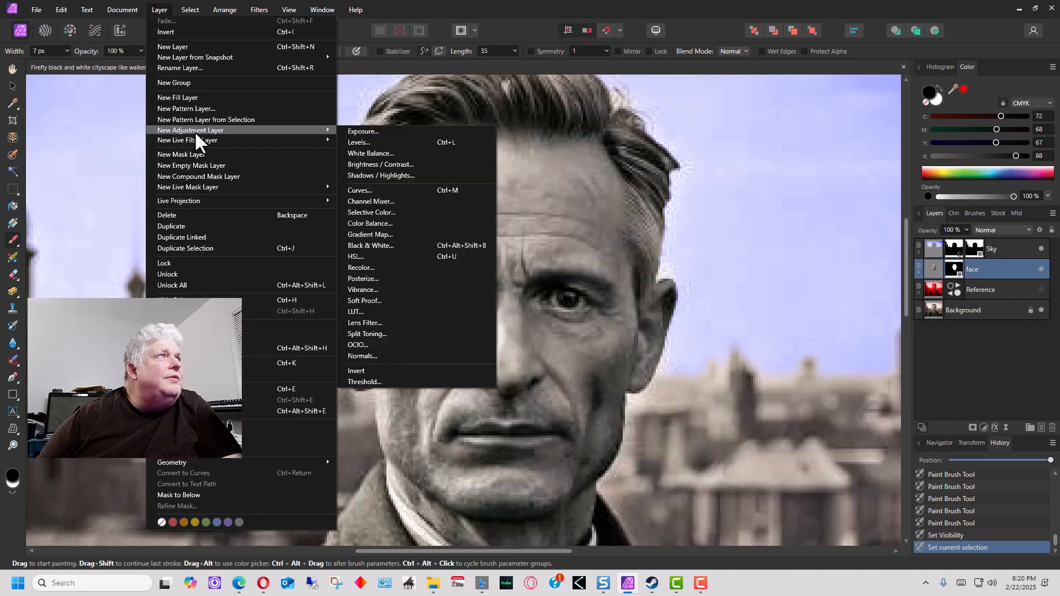
left_click(439, 269)
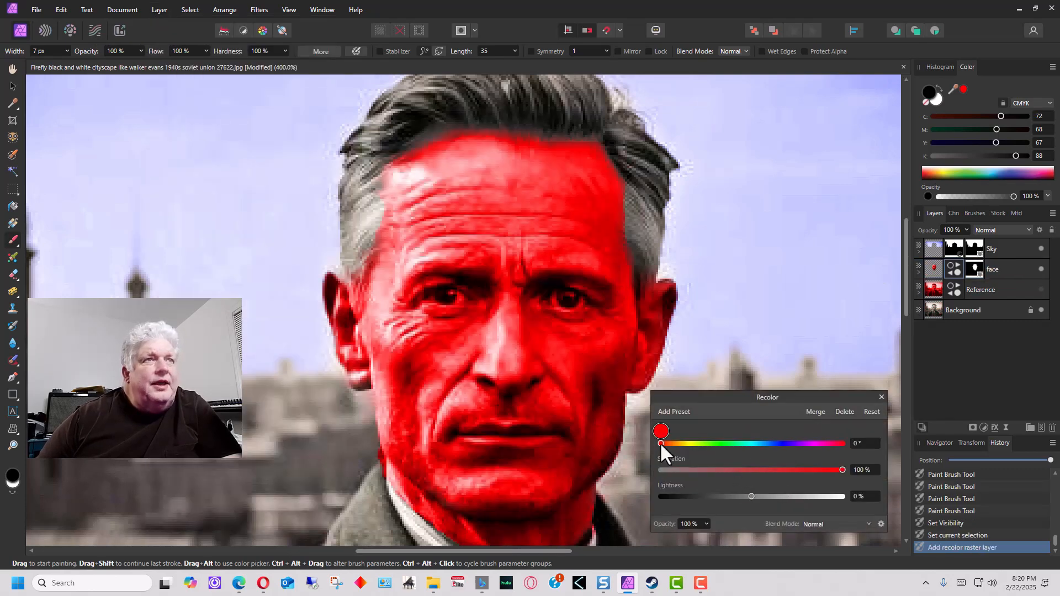
left_click_drag(661, 442, 671, 442)
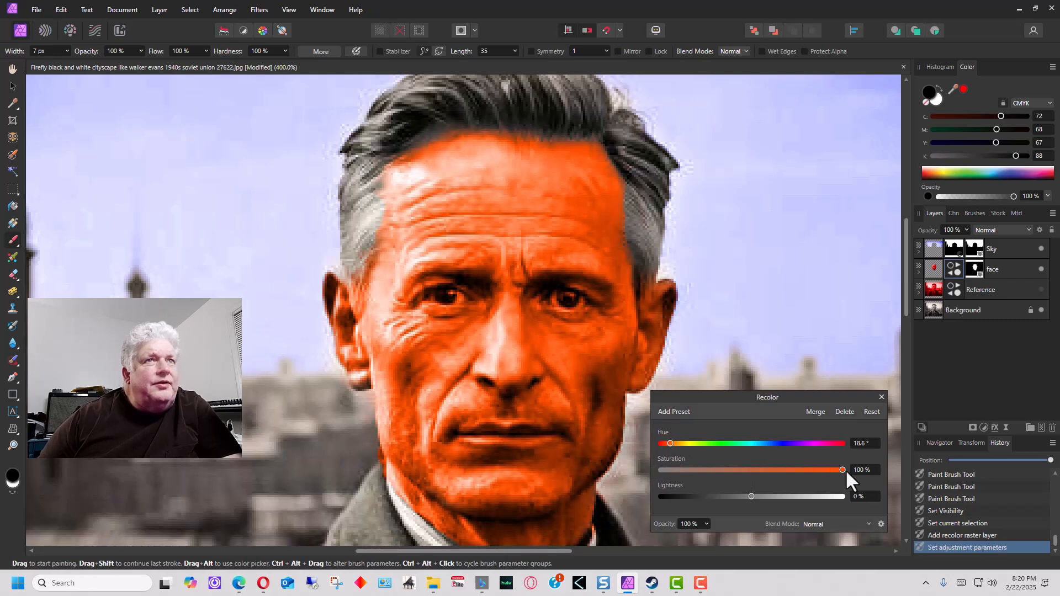
left_click_drag(840, 468, 725, 470)
mouse_move(752, 496)
left_mouse_down()
mouse_move(771, 493)
mouse_move(750, 489)
left_mouse_up()
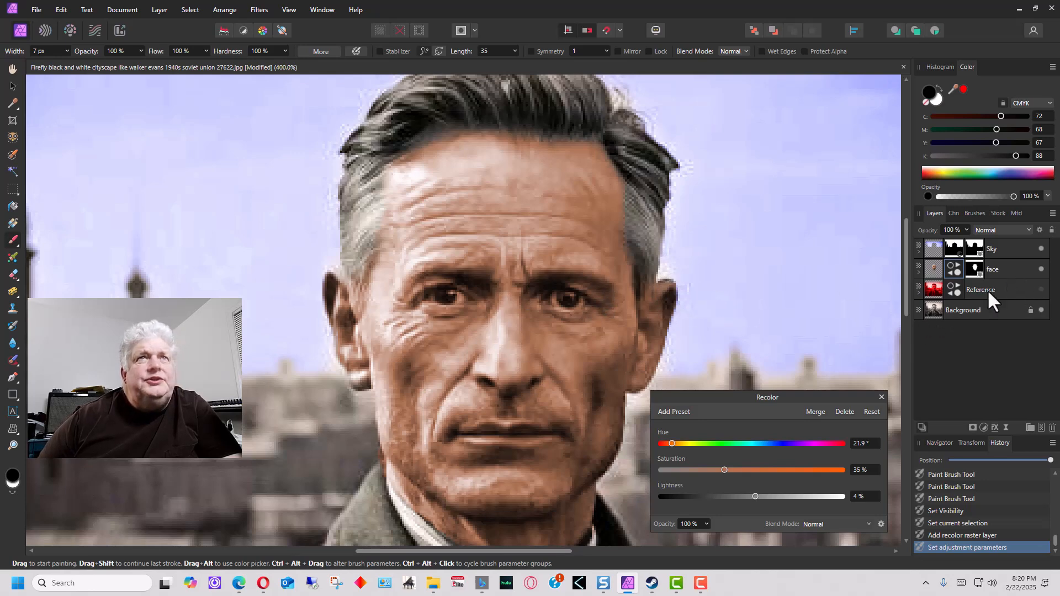
left_click(919, 273)
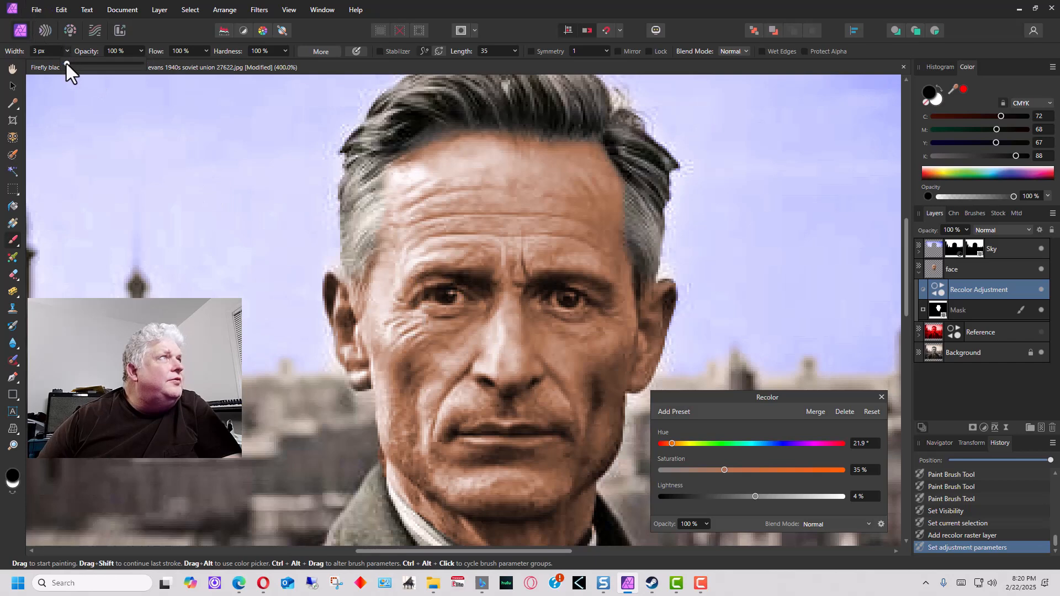
Dab black on the Recolor mask over both eyes to keep the skin tint off them
left_click(459, 295)
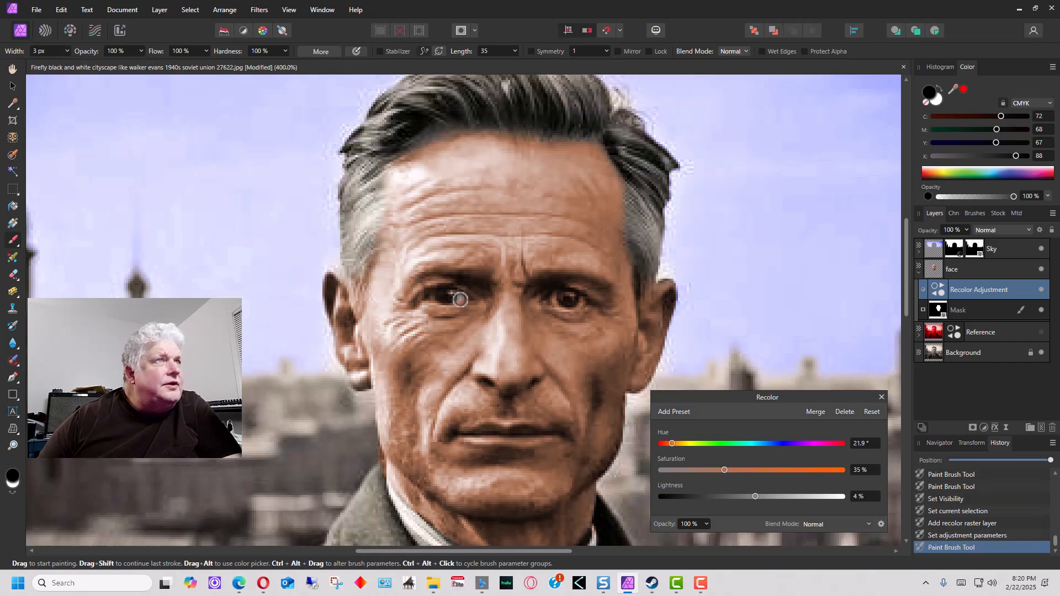
left_click(554, 299)
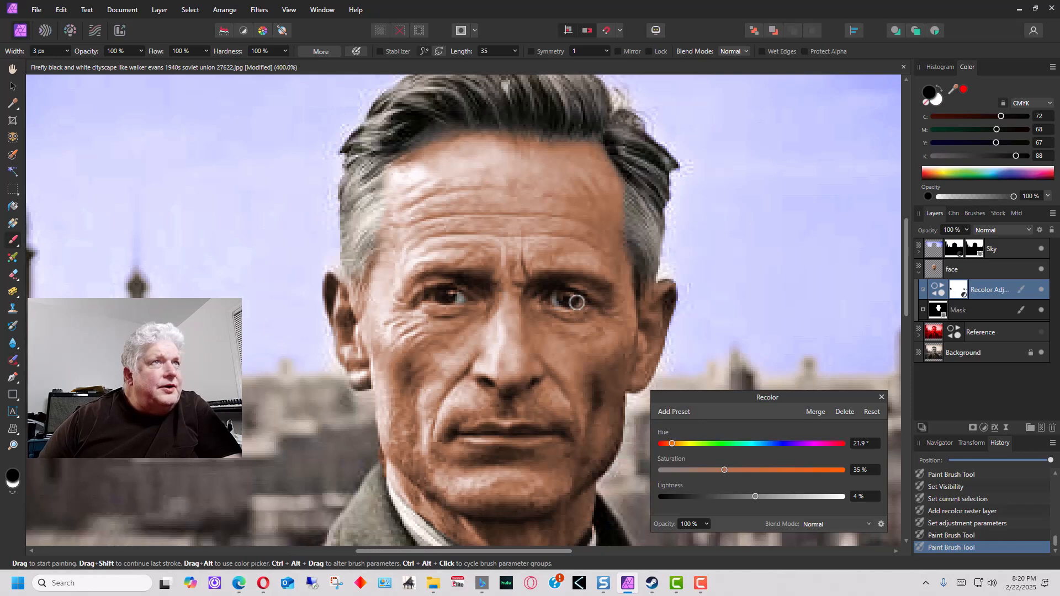
left_click(580, 301)
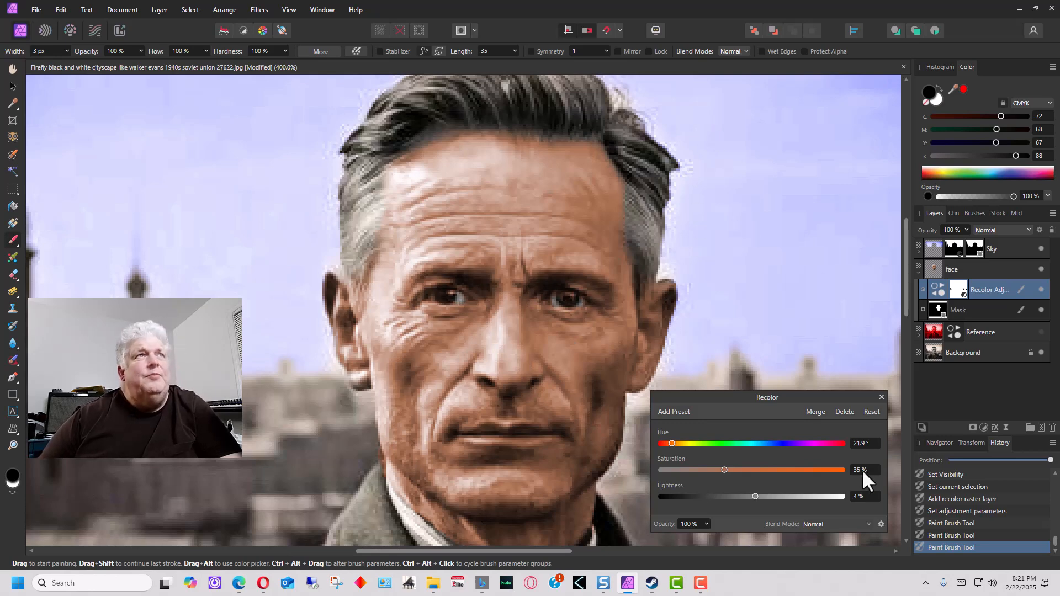
Zoom to fit the whole portrait in the window and collapse the face layer's contents
left_click(300, 10)
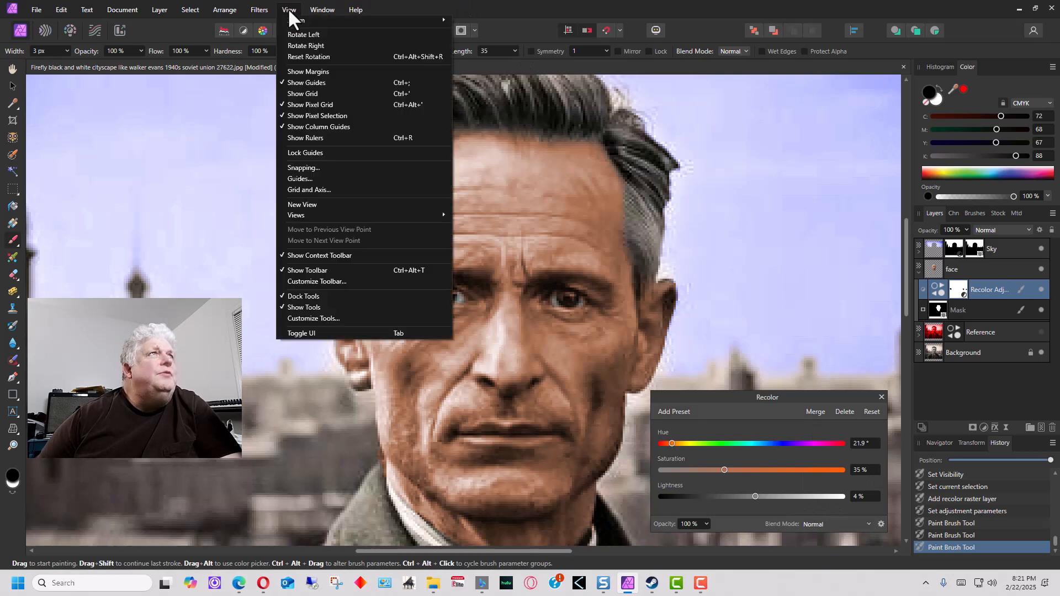
mouse_move(336, 20)
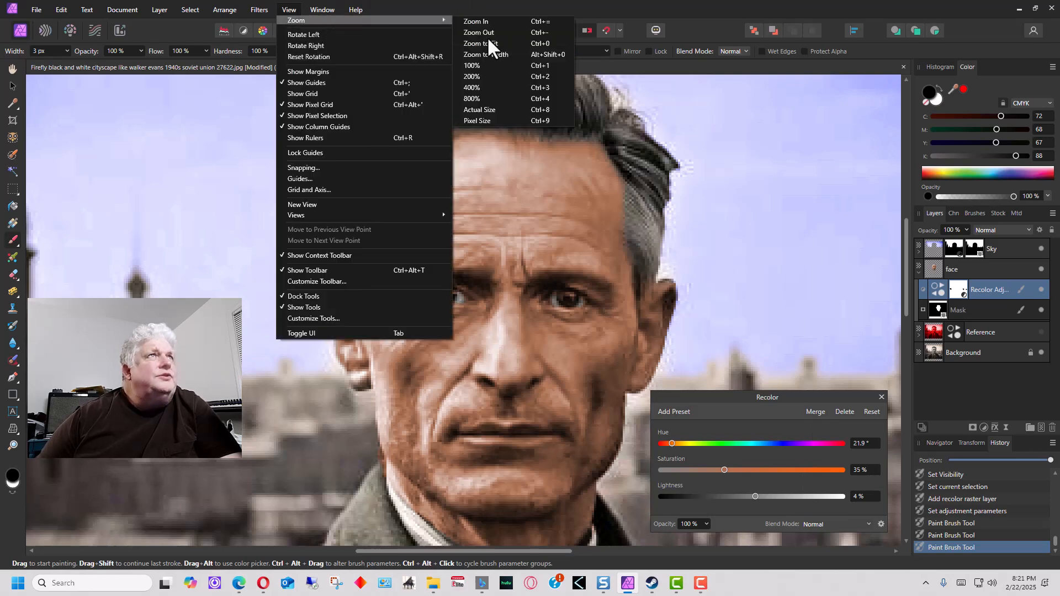
left_click(487, 40)
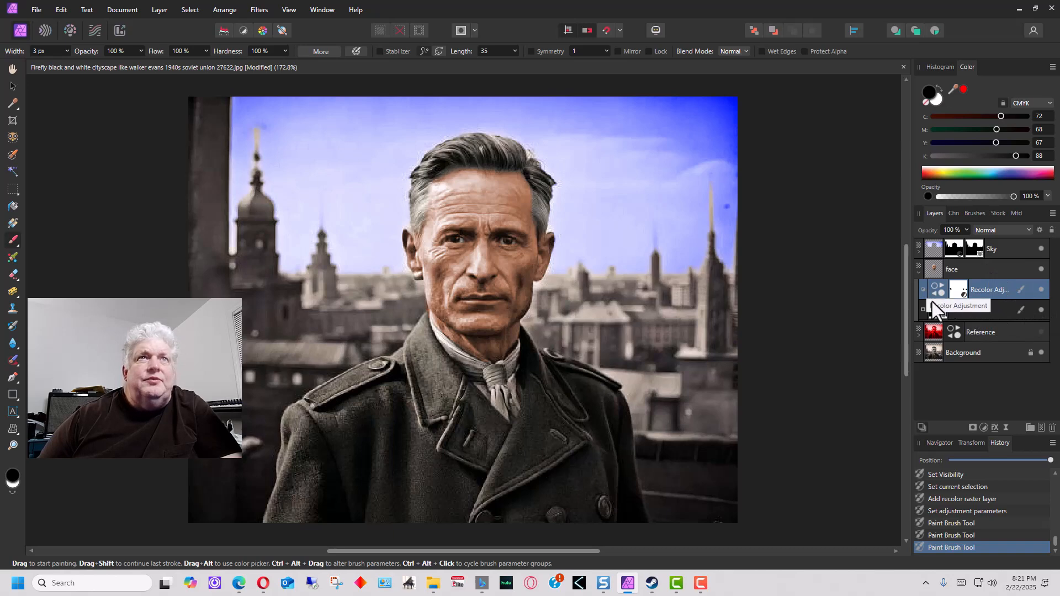
left_click(919, 271)
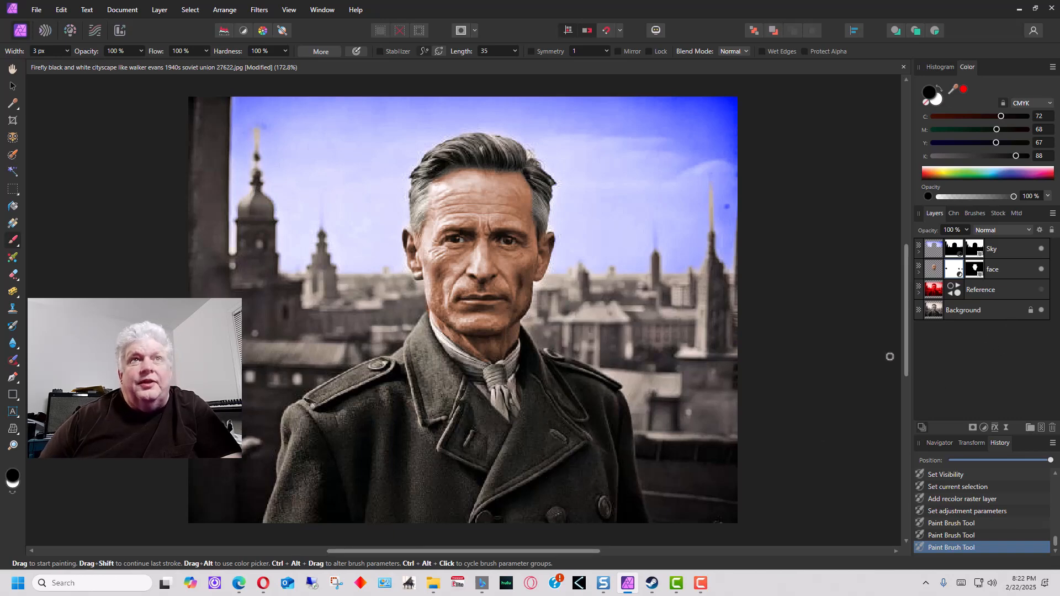
Duplicate the Background layer and name the copy 'coat'
left_click(1006, 310)
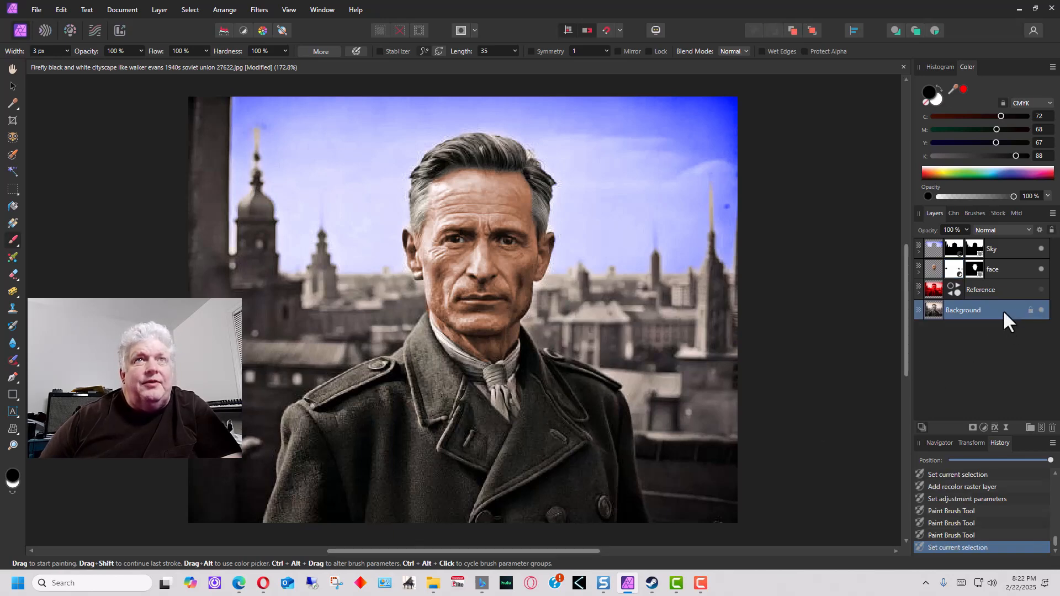
right_click(1003, 309)
left_click(962, 114)
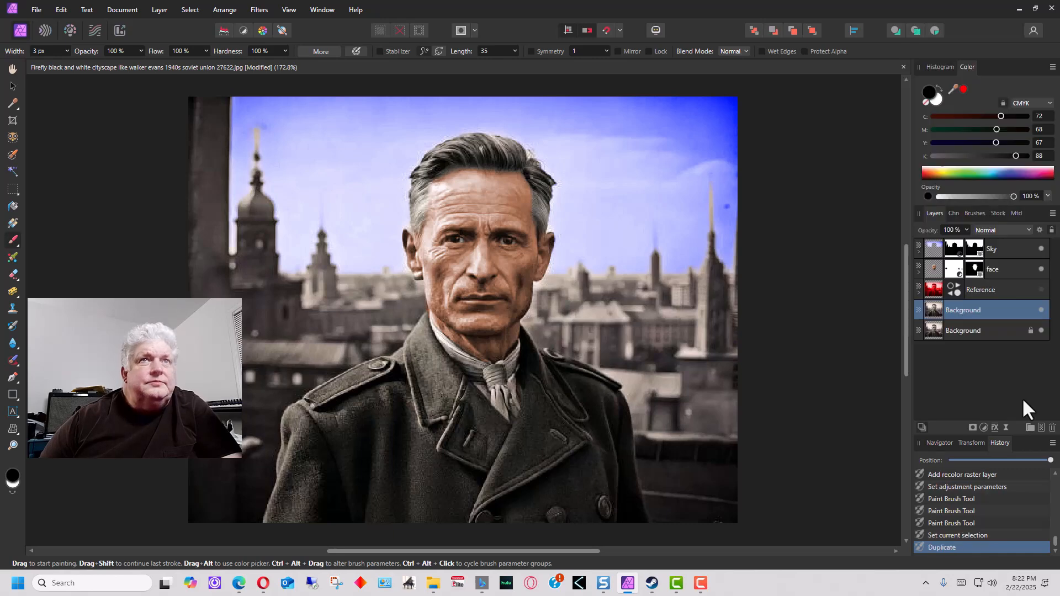
type("coat")
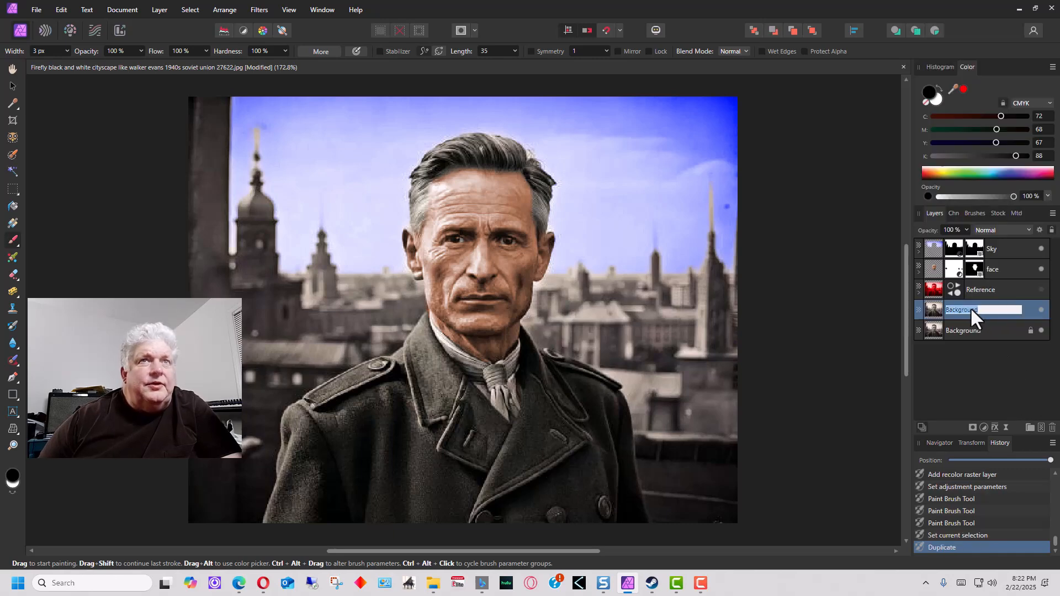
key("Return")
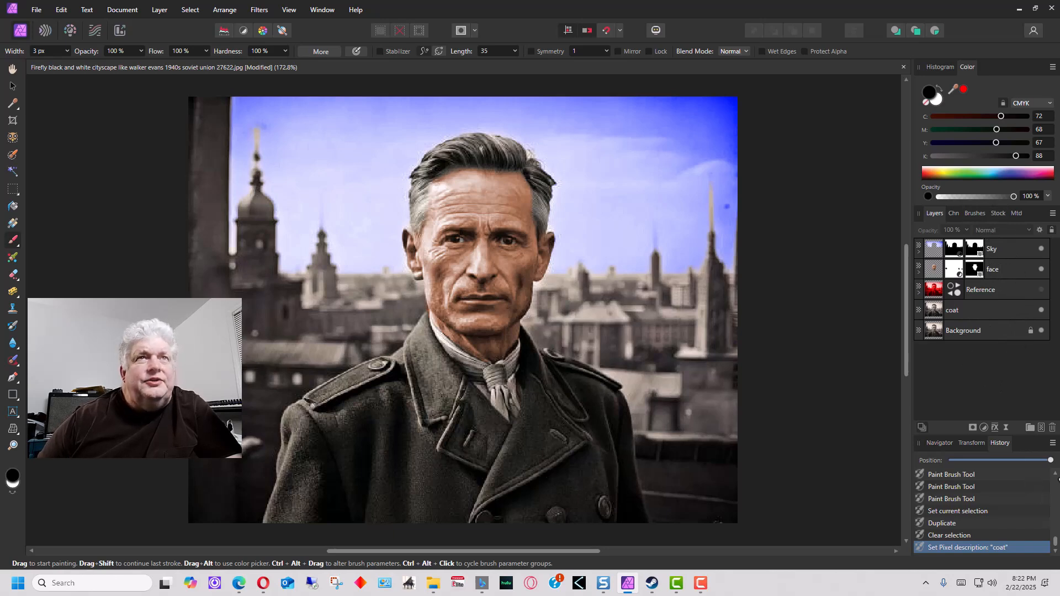
Select the man's coat with the Object Selection tool and mask the coat layer to it
left_click(937, 313)
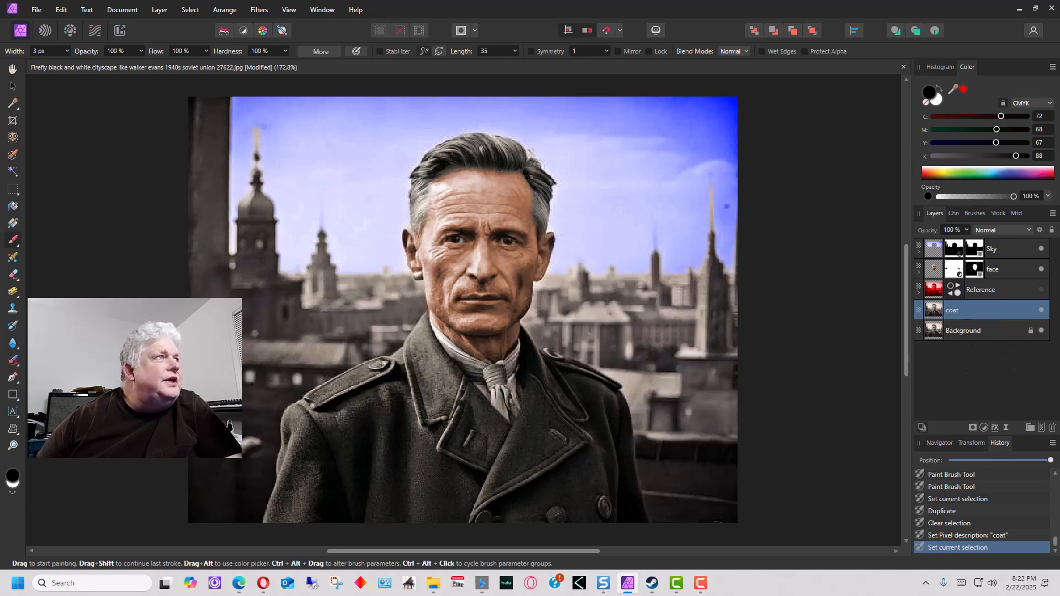
left_click(12, 137)
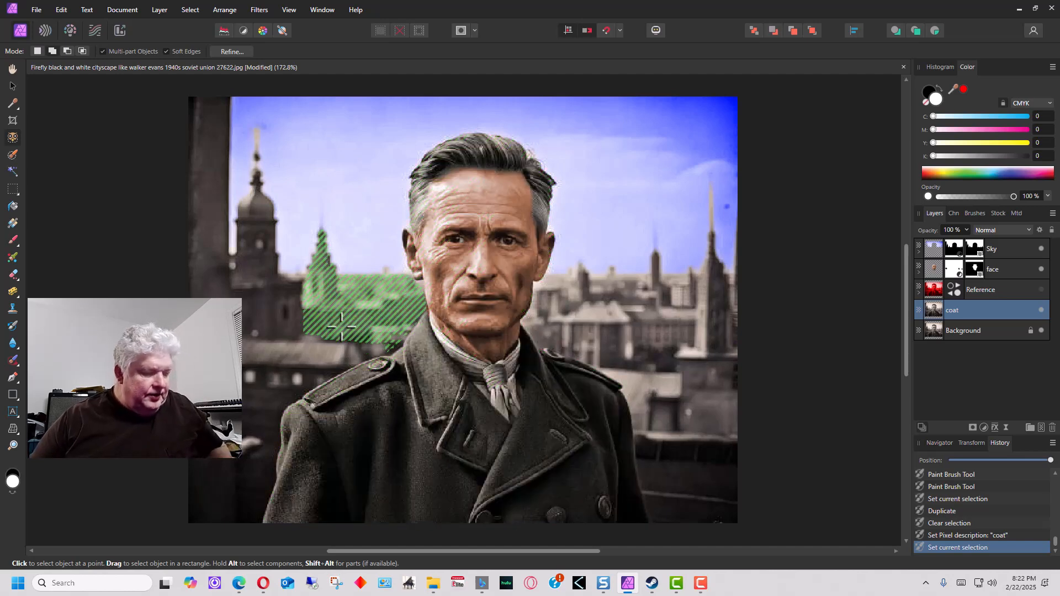
left_click(436, 449)
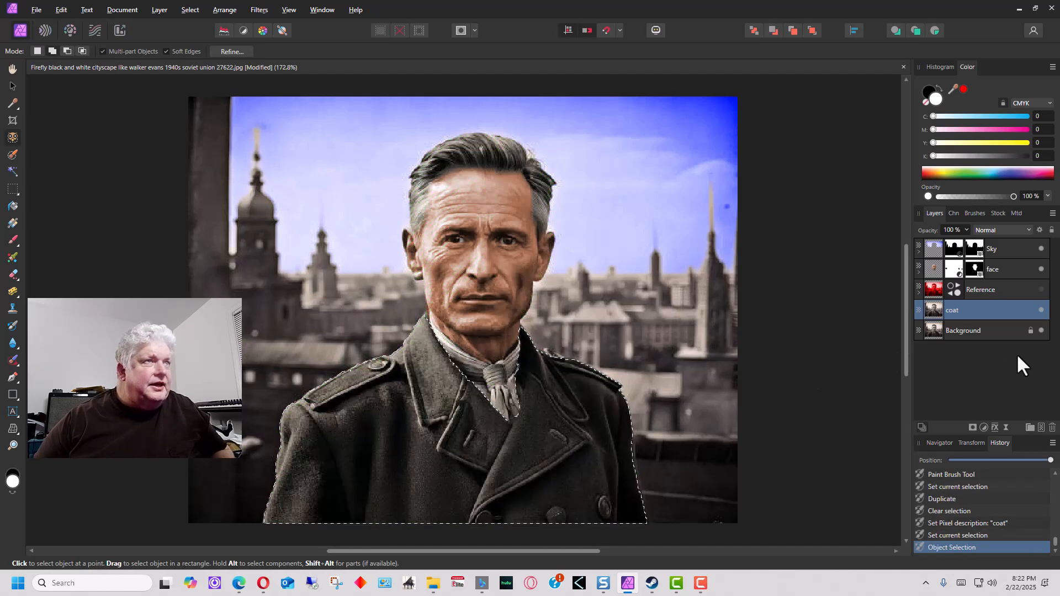
left_click(973, 428)
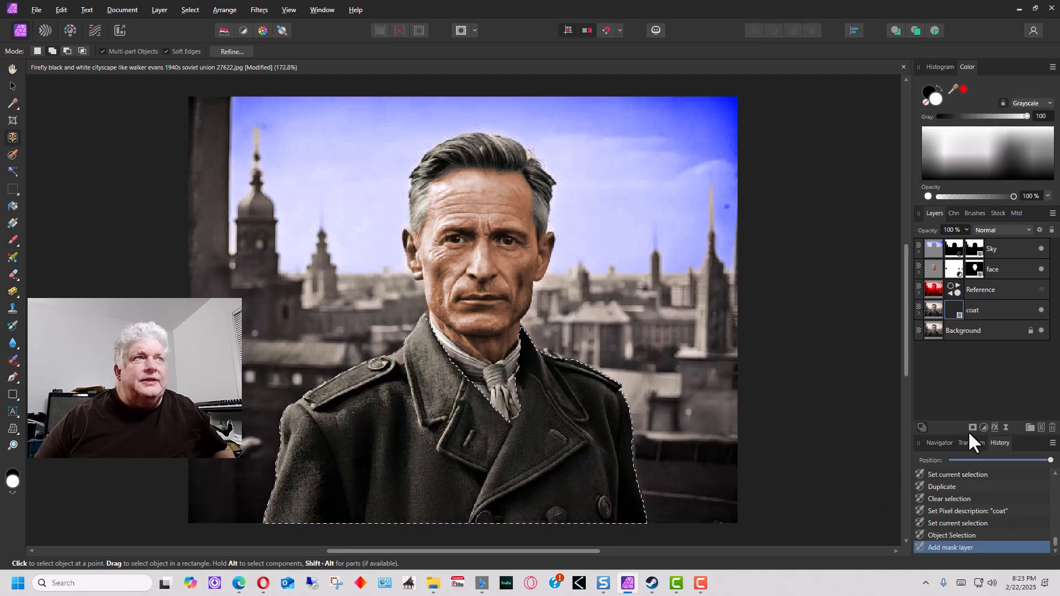
left_click(999, 307)
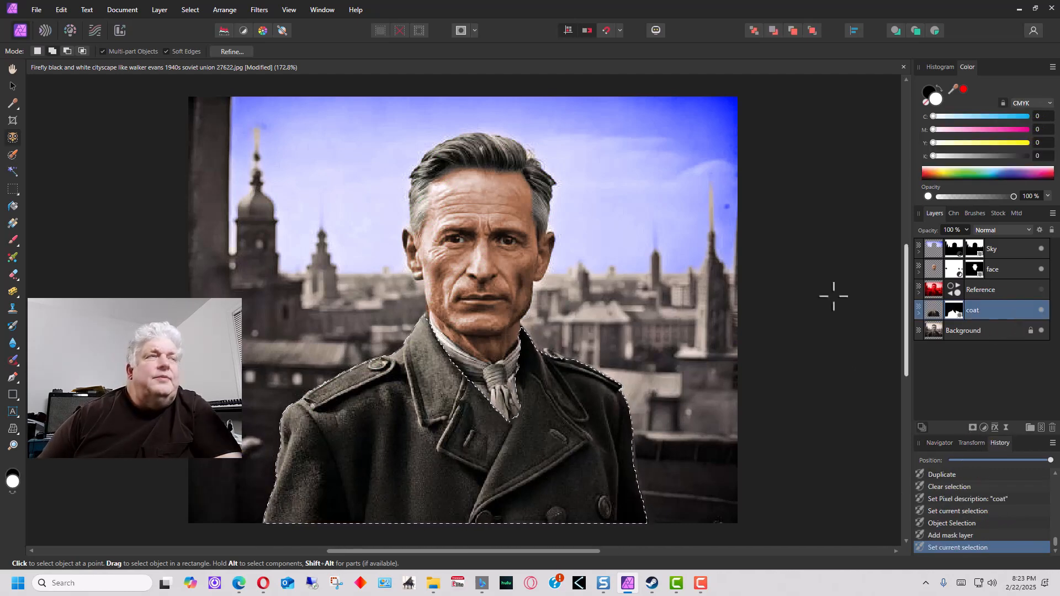
left_click(165, 10)
Add a coat Recolor adjustment at hue 51.4°, saturation 22% for olive green, then deselect
mouse_move(238, 130)
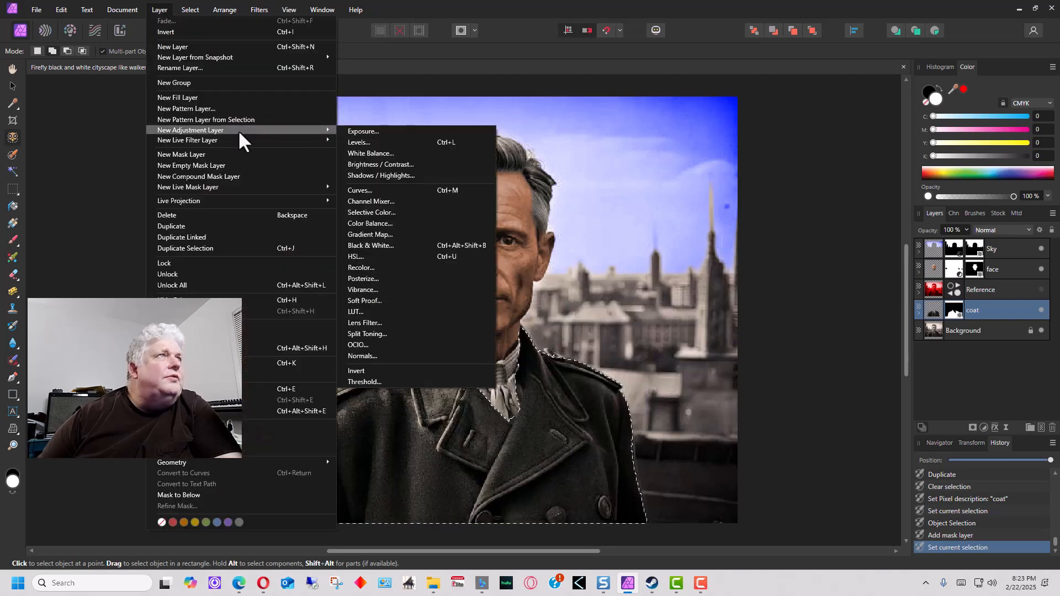
left_click(420, 279)
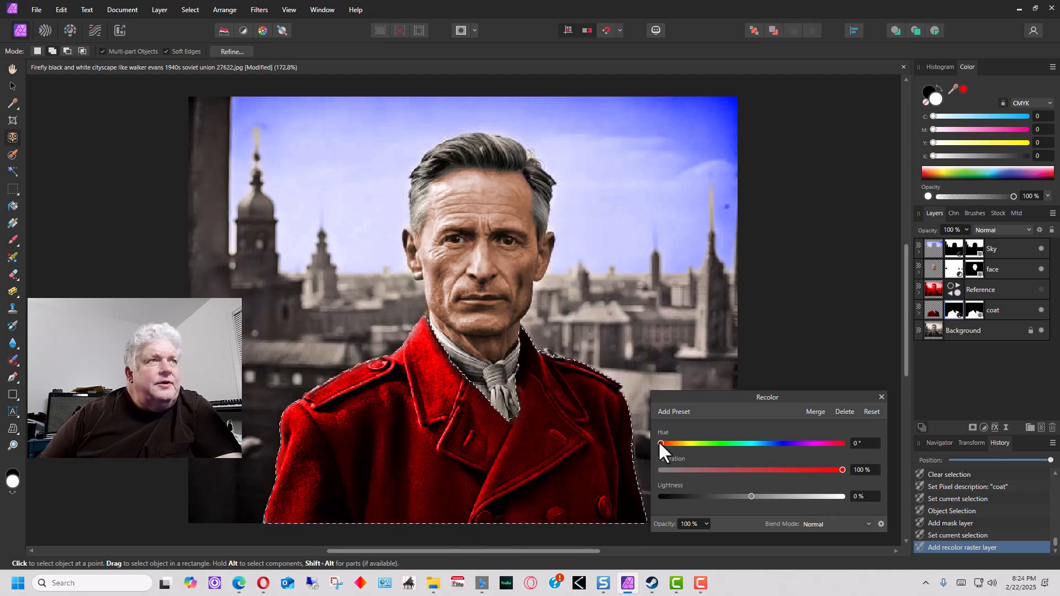
left_click_drag(661, 442, 688, 448)
left_click_drag(704, 447, 690, 446)
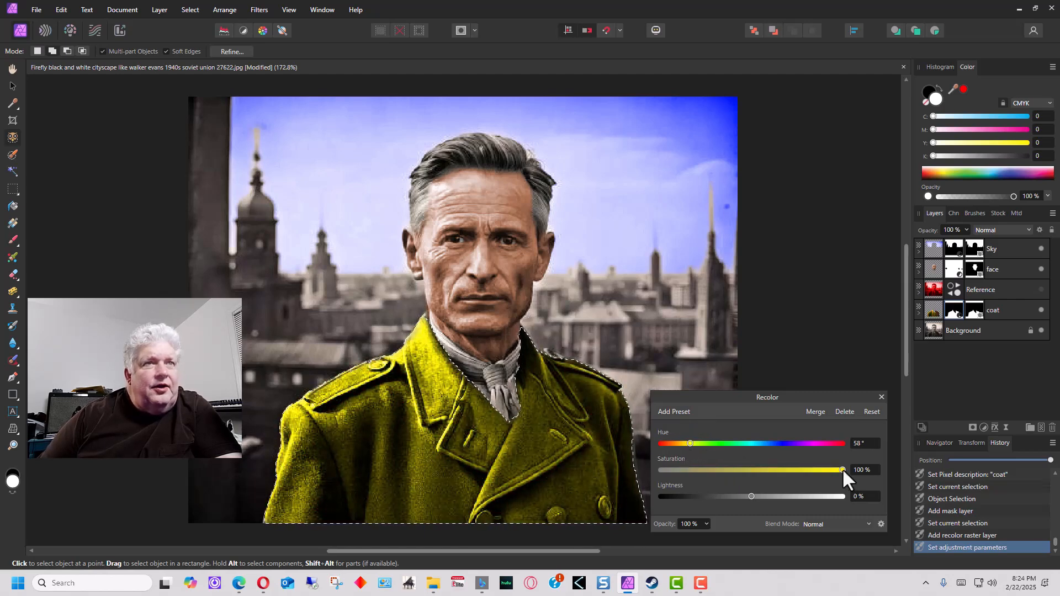
left_click_drag(843, 470, 701, 470)
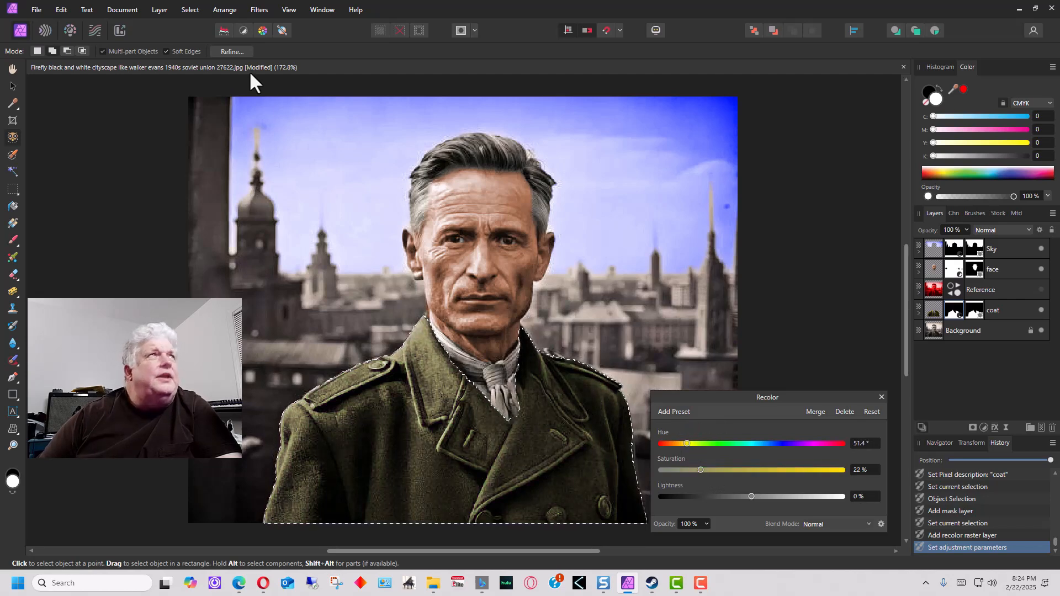
left_click(192, 9)
left_click(201, 33)
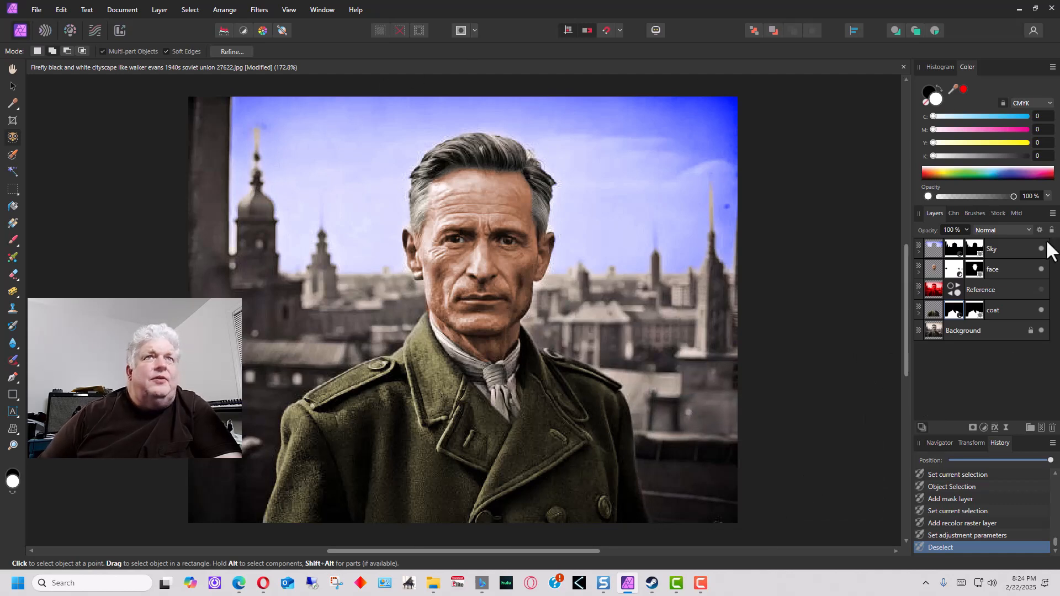
Move the coat layer above the Reference layer, leaving Reference hidden afterward
left_click(1041, 290)
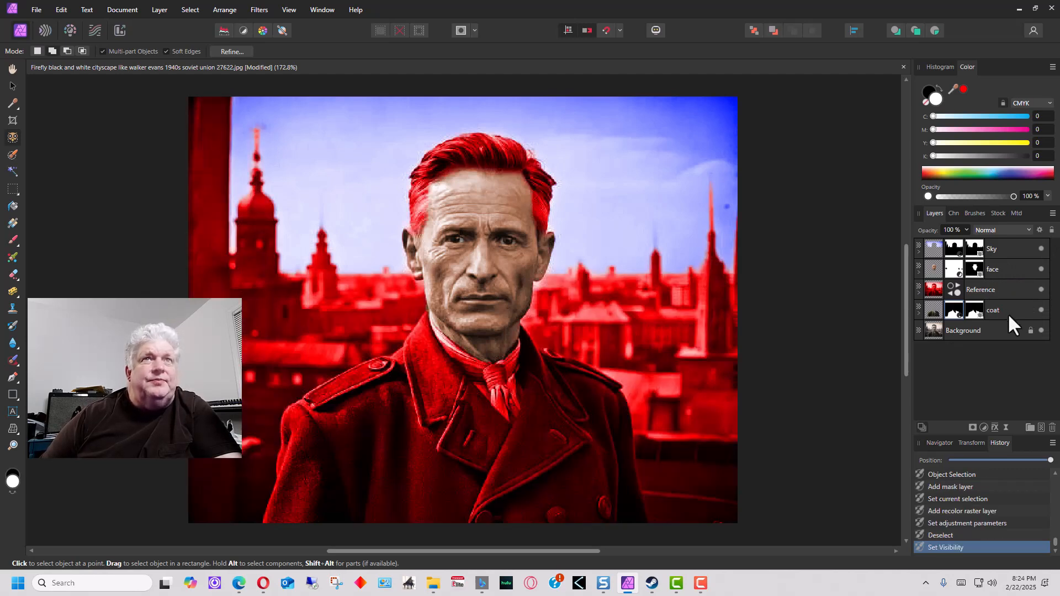
left_click_drag(1008, 314, 1002, 284)
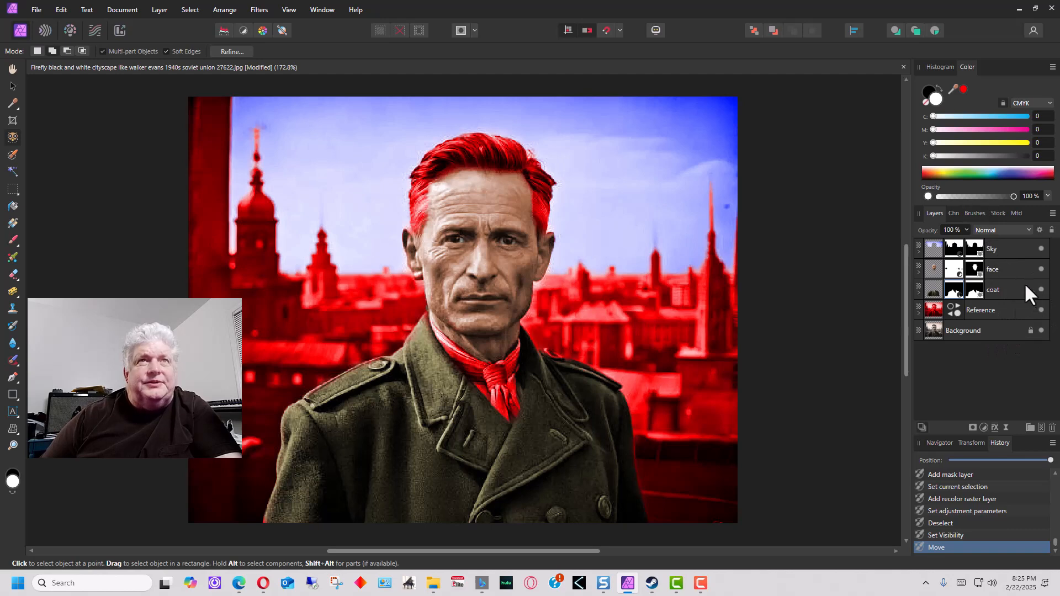
left_click(1041, 310)
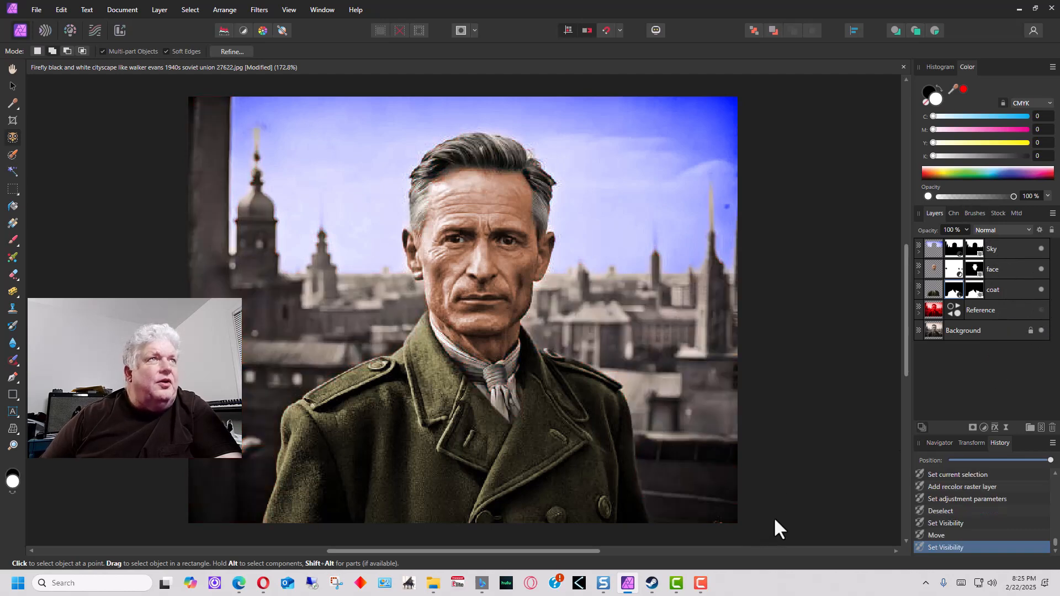